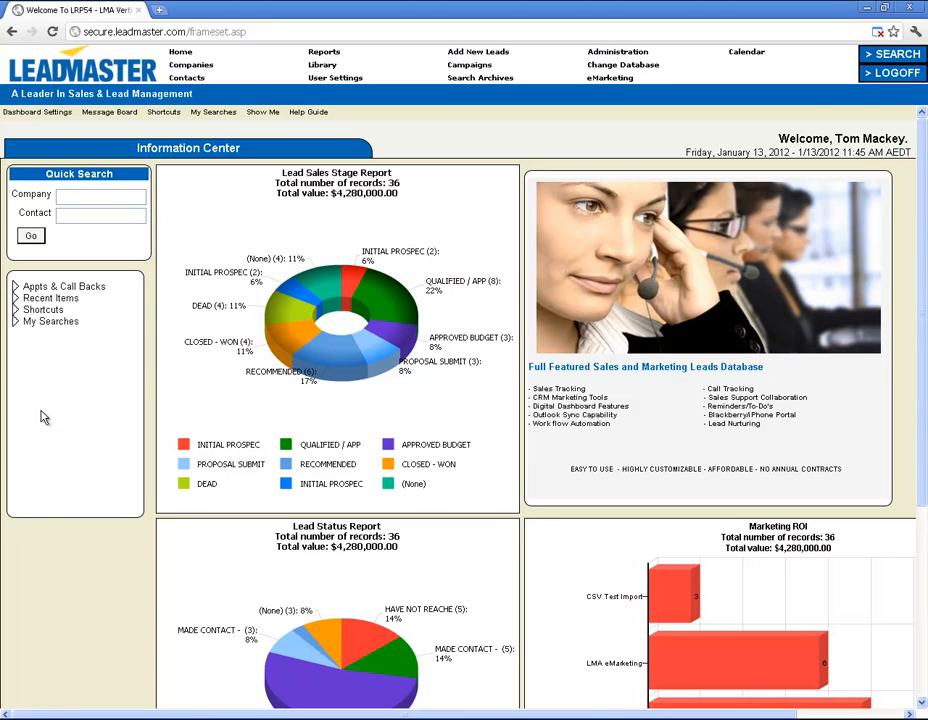
pyautogui.click(28, 289)
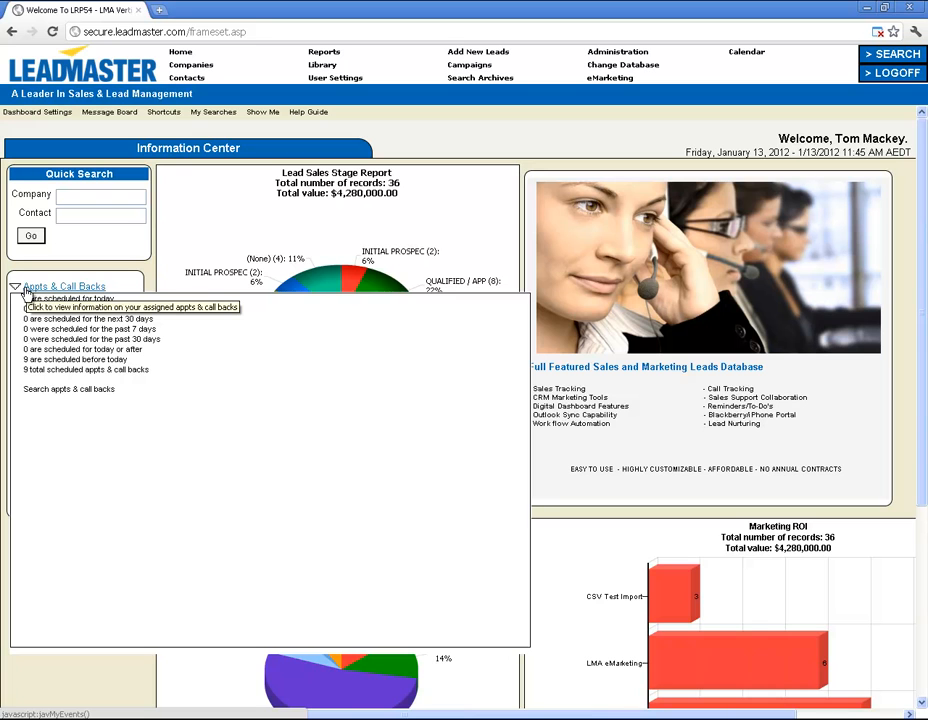
pyautogui.click(27, 290)
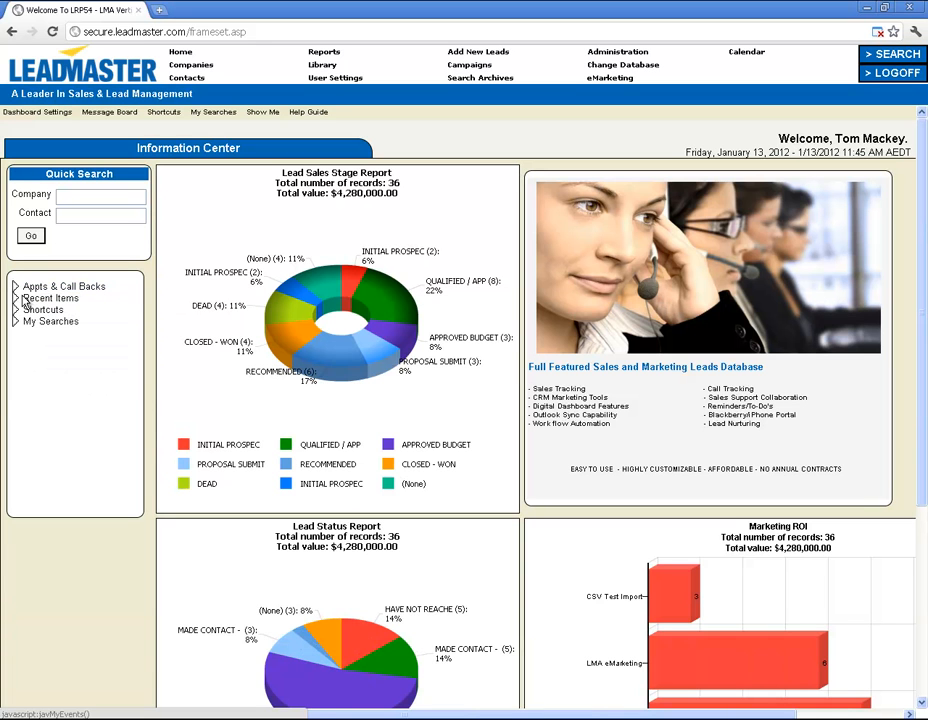
pyautogui.click(30, 300)
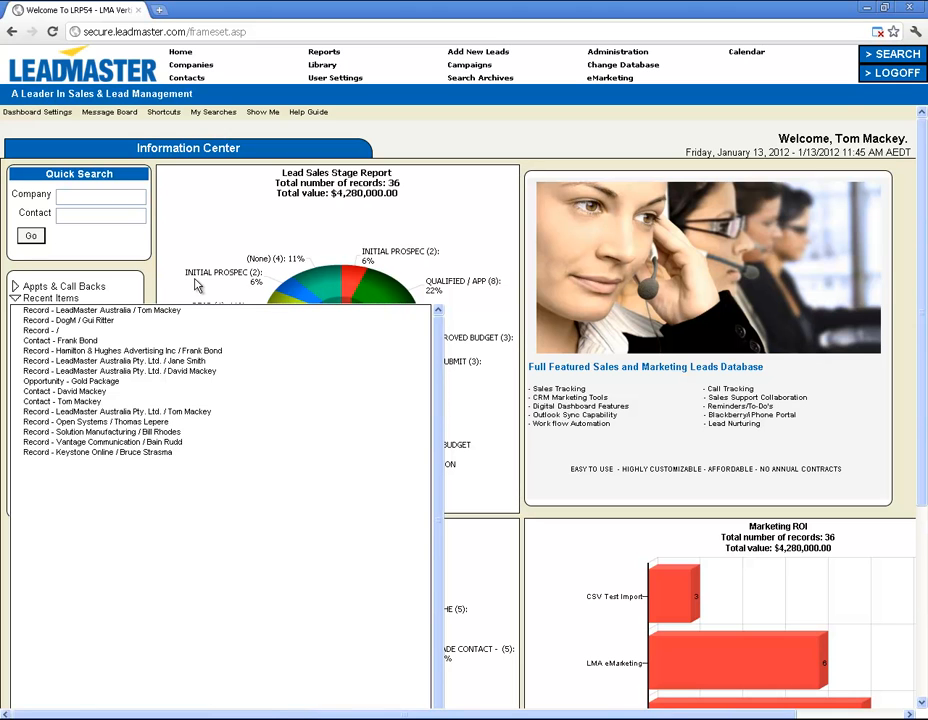
pyautogui.click(55, 299)
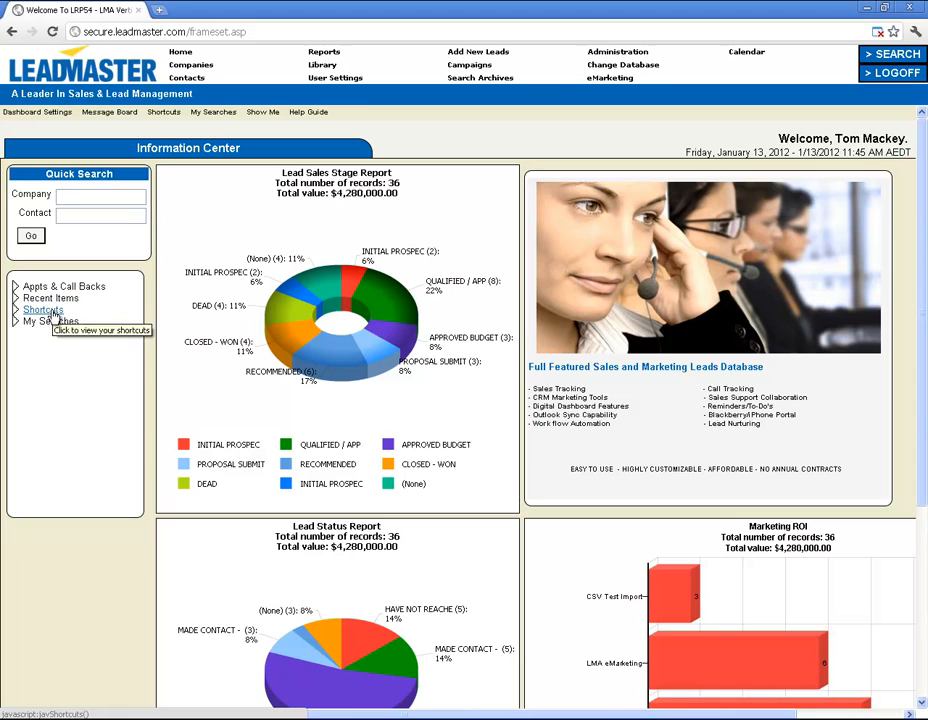
pyautogui.click(50, 312)
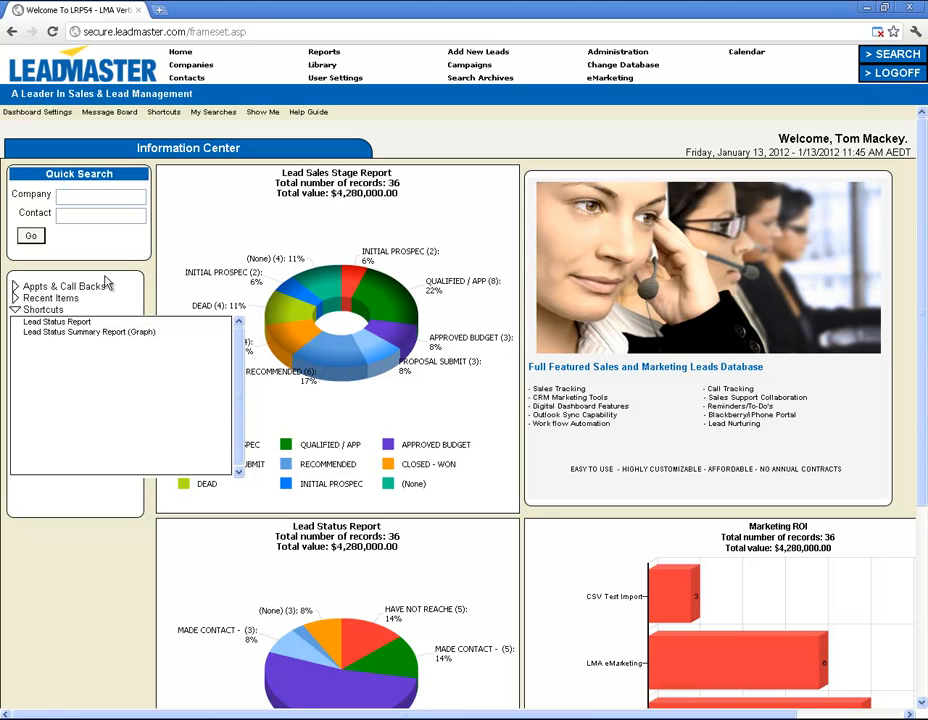
pyautogui.click(42, 310)
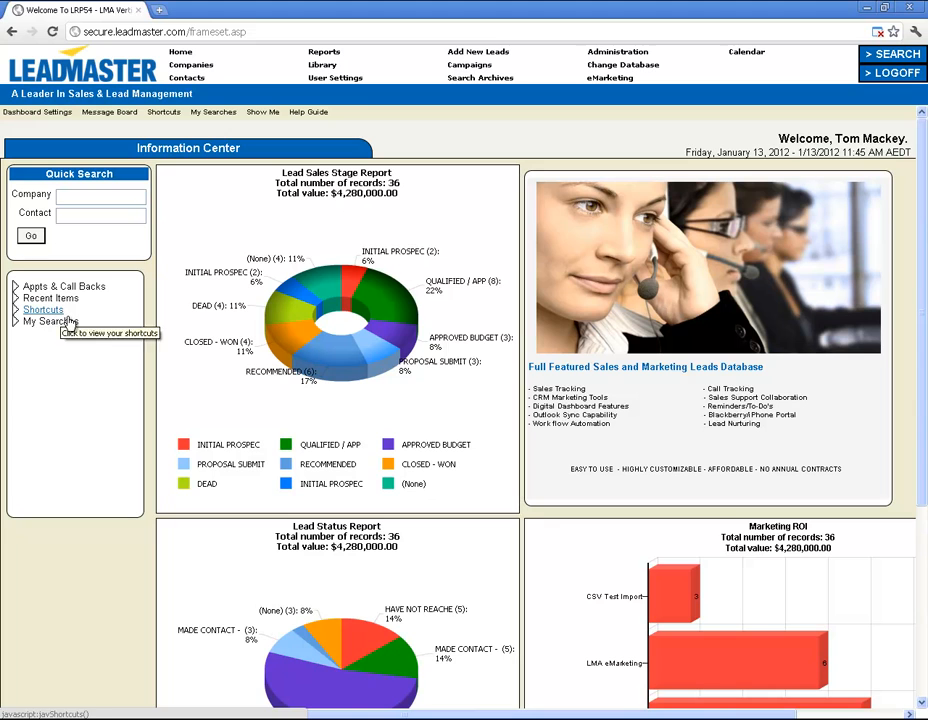
pyautogui.click(52, 321)
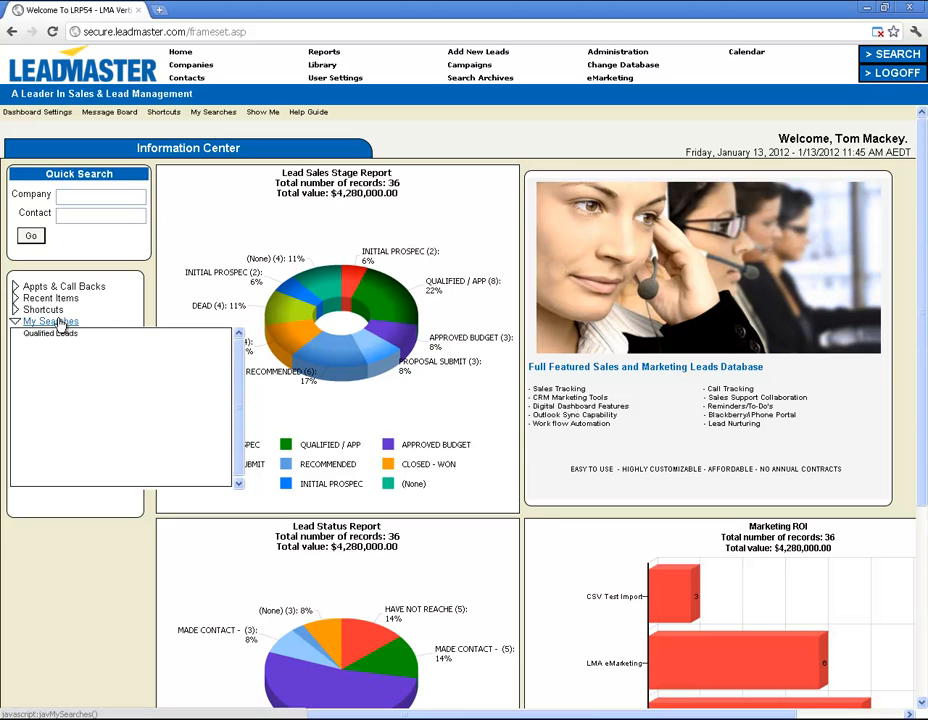
pyautogui.click(52, 321)
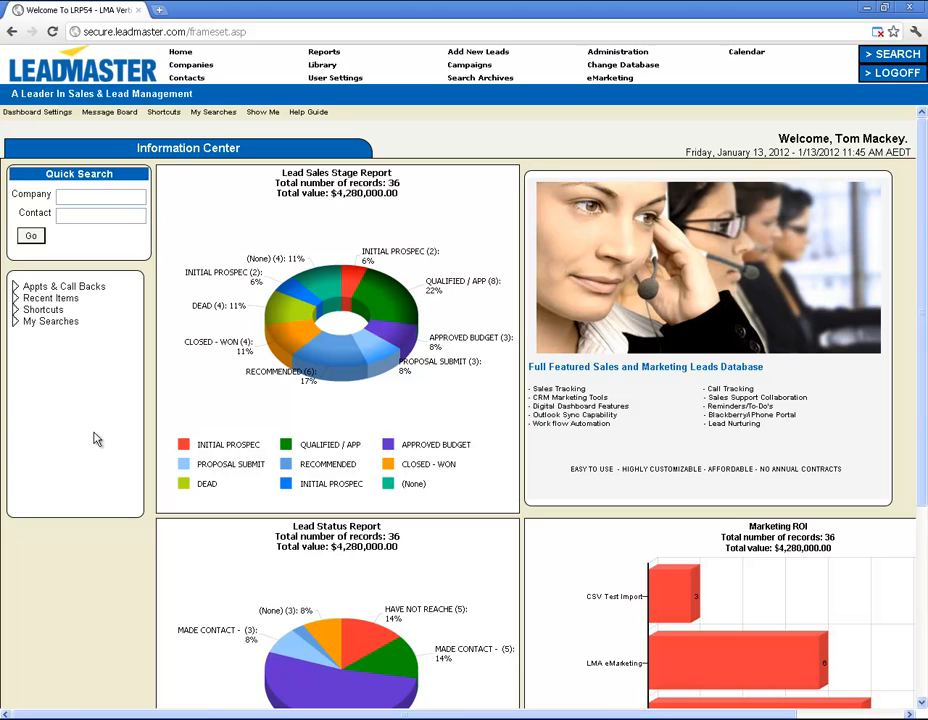
# Return to the Home dashboard and bring up the Companies list of 35 records, sorted by company.
pyautogui.click(184, 52)
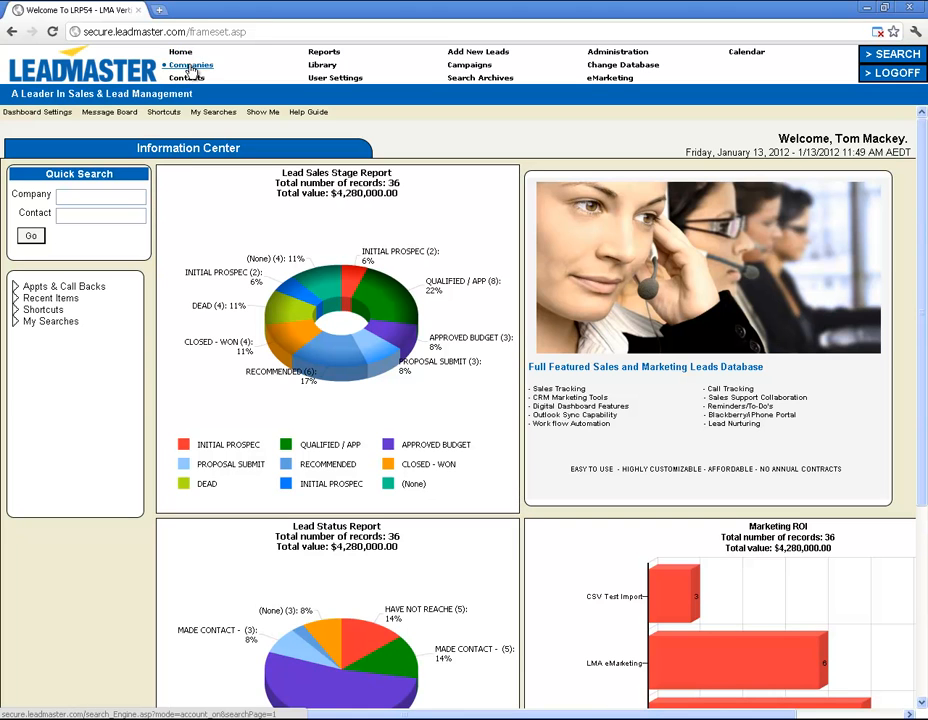
pyautogui.click(190, 67)
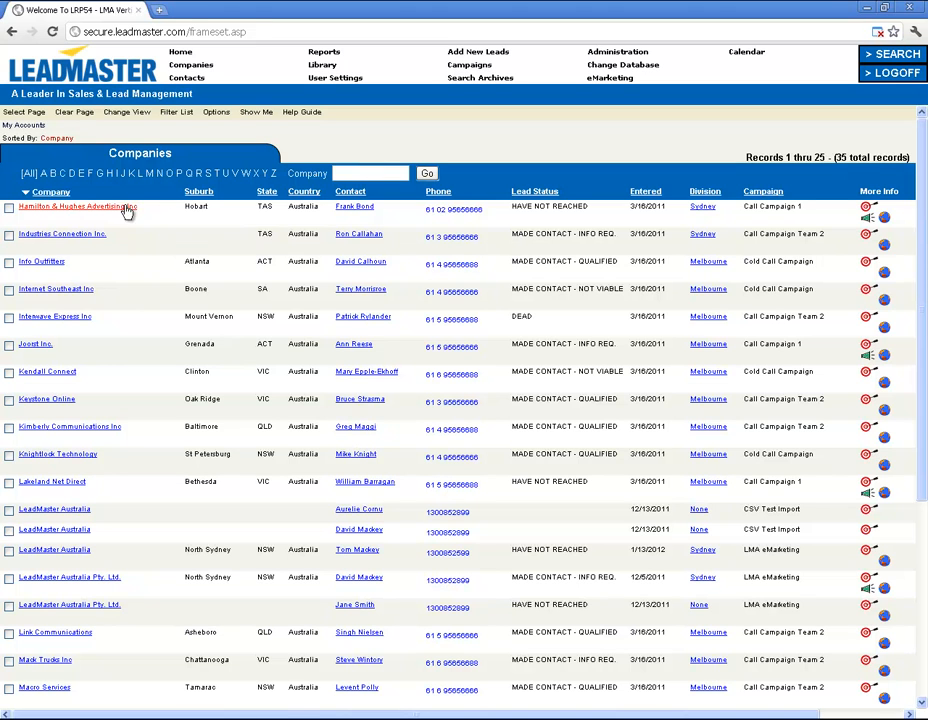
# Open the LeadMaster Australia Pty. Ltd. company record, record 15 of 35.
pyautogui.click(84, 581)
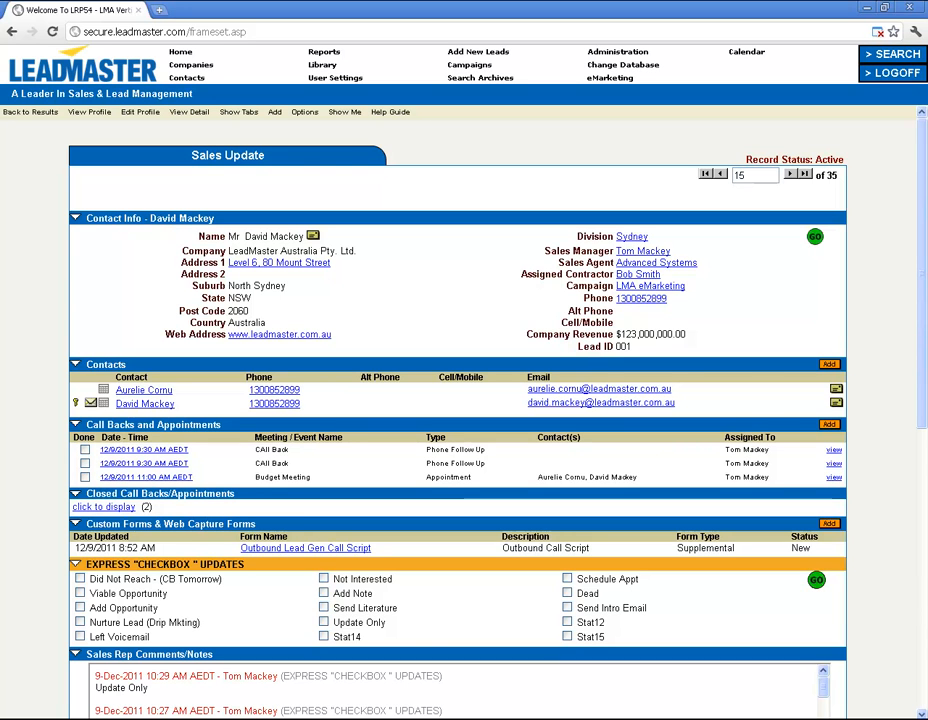
pyautogui.scroll(-1, 458, 420)
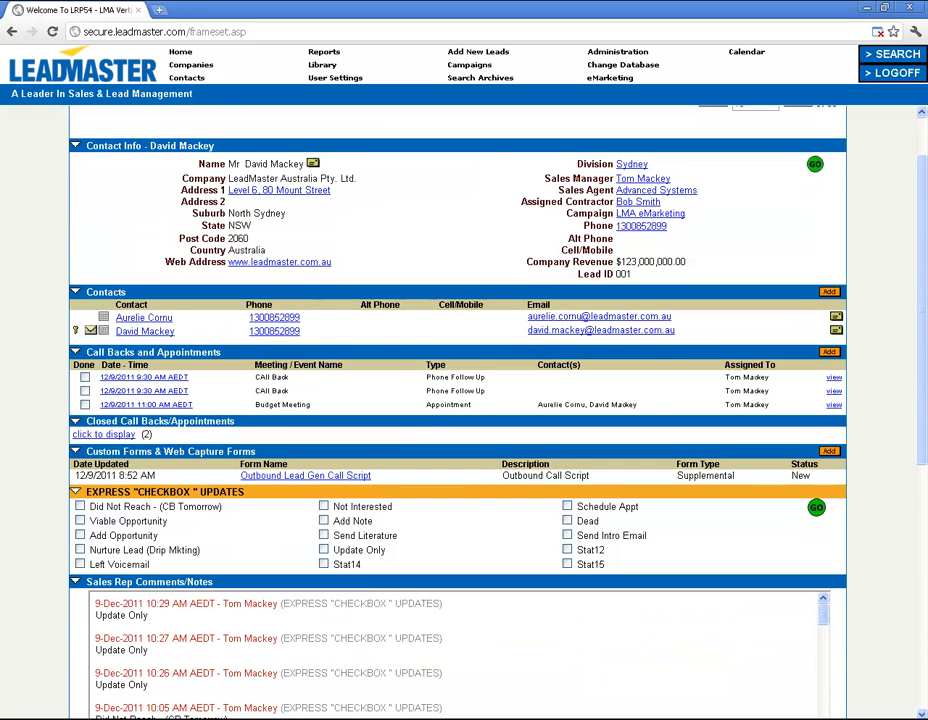
pyautogui.scroll(-1, 458, 420)
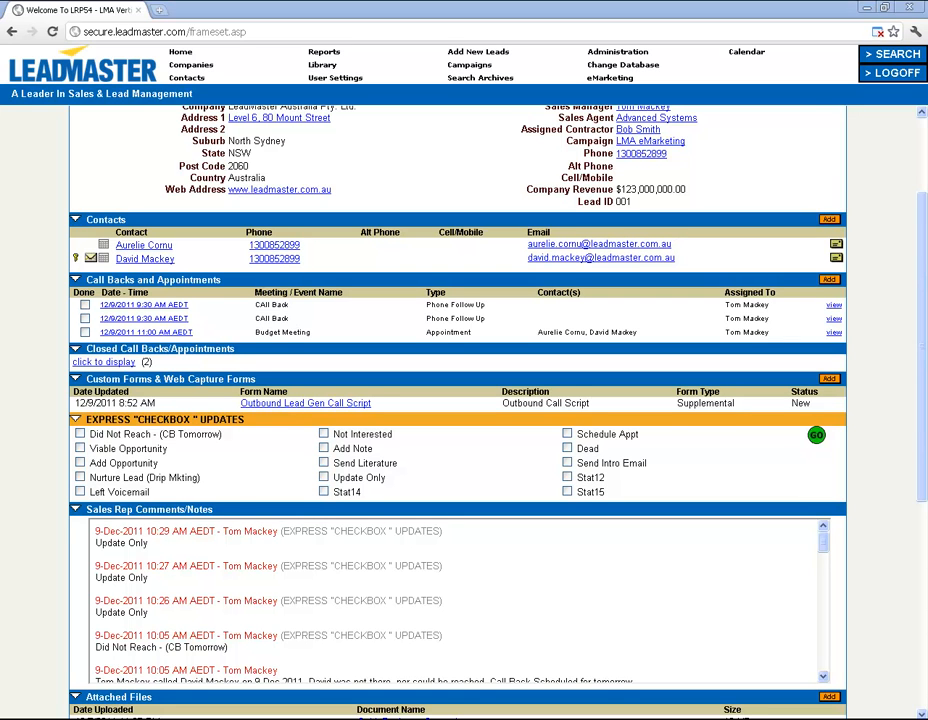
pyautogui.scroll(1, 458, 400)
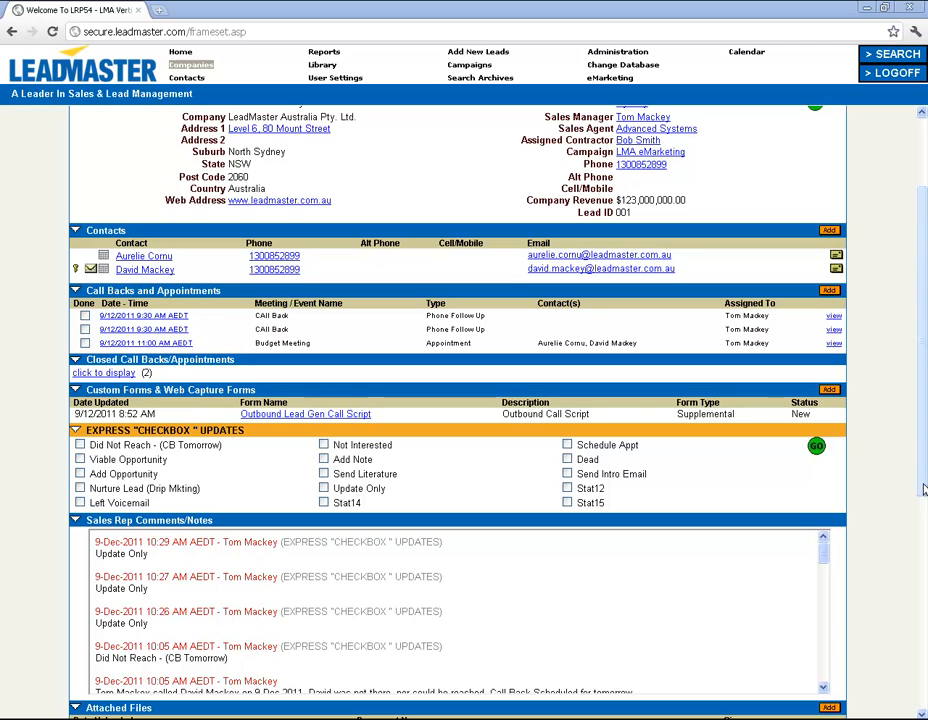
# Scroll to the lead progress section and review the lead status options, leaving WARM unchanged.
pyautogui.moveTo(921, 484); pyautogui.dragTo(921, 600)
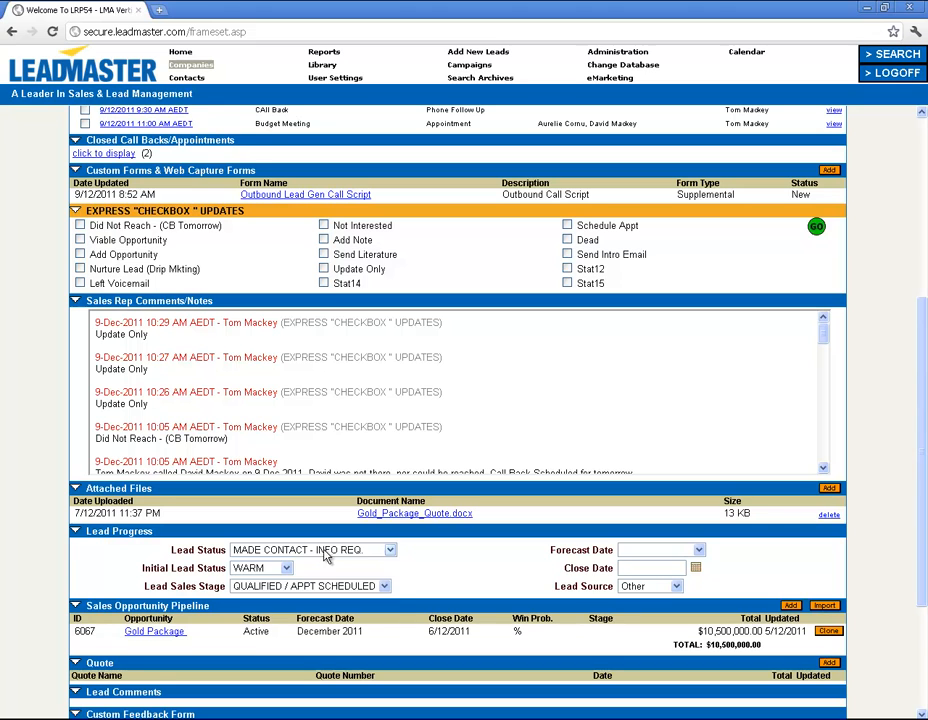
pyautogui.click(325, 551)
pyautogui.click(325, 552)
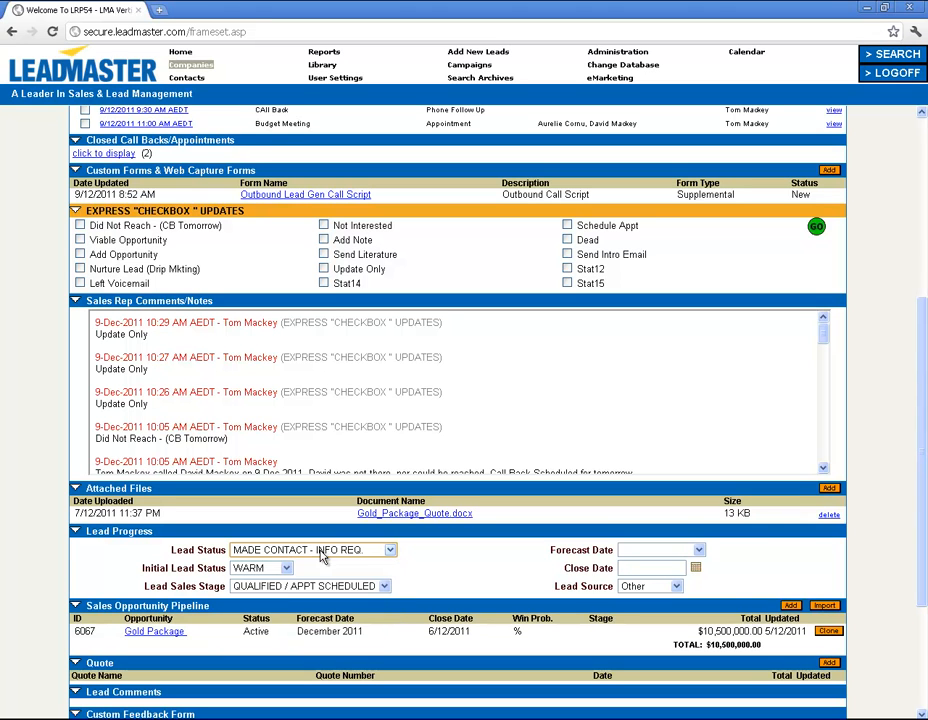
pyautogui.click(268, 570)
pyautogui.click(268, 572)
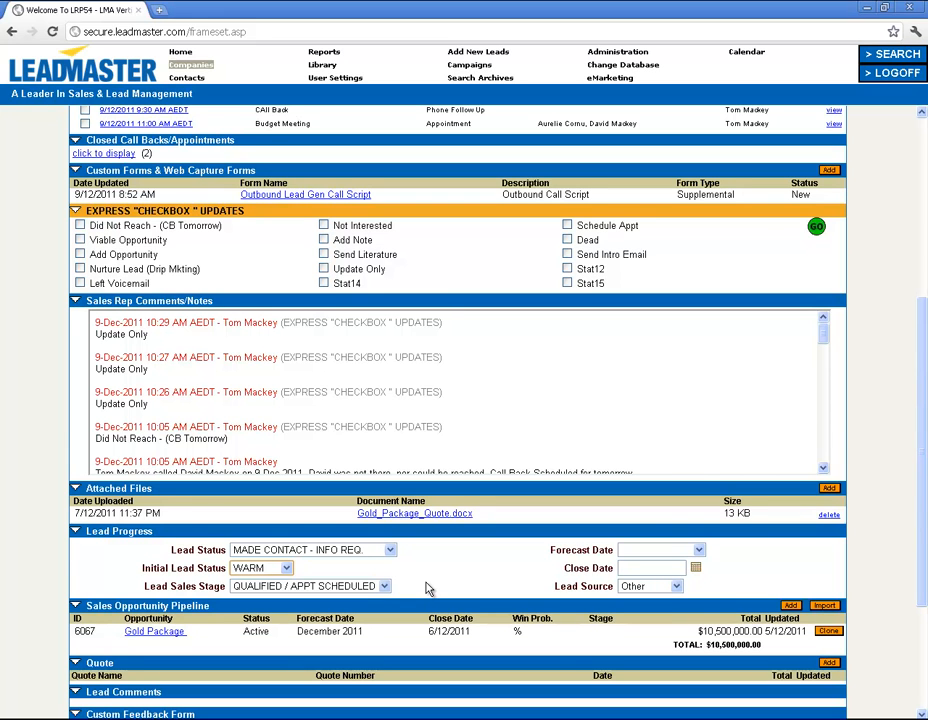
# Review the Gold Package opportunity and Custom Feedback Form answers, then return to the Home dashboard.
pyautogui.scroll(-3, 427, 589)
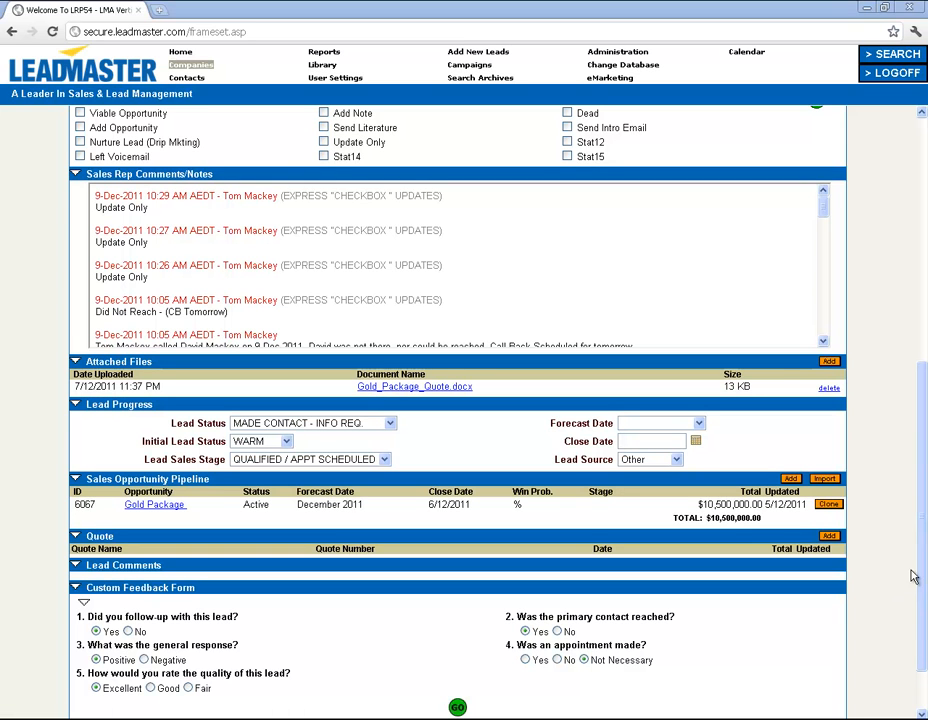
pyautogui.moveTo(916, 582); pyautogui.dragTo(898, 622)
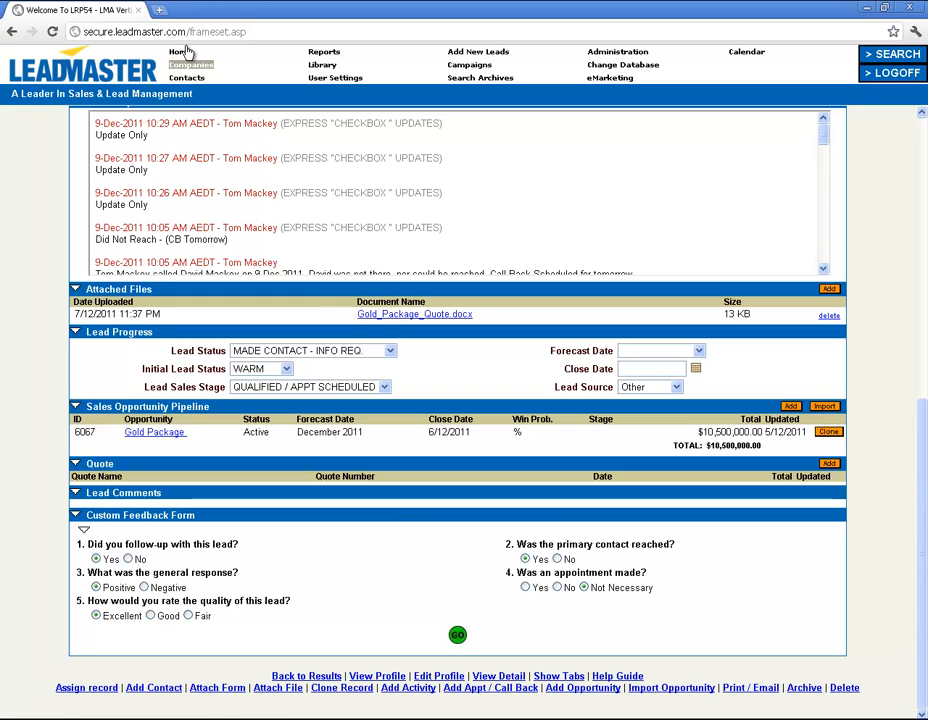
pyautogui.click(181, 54)
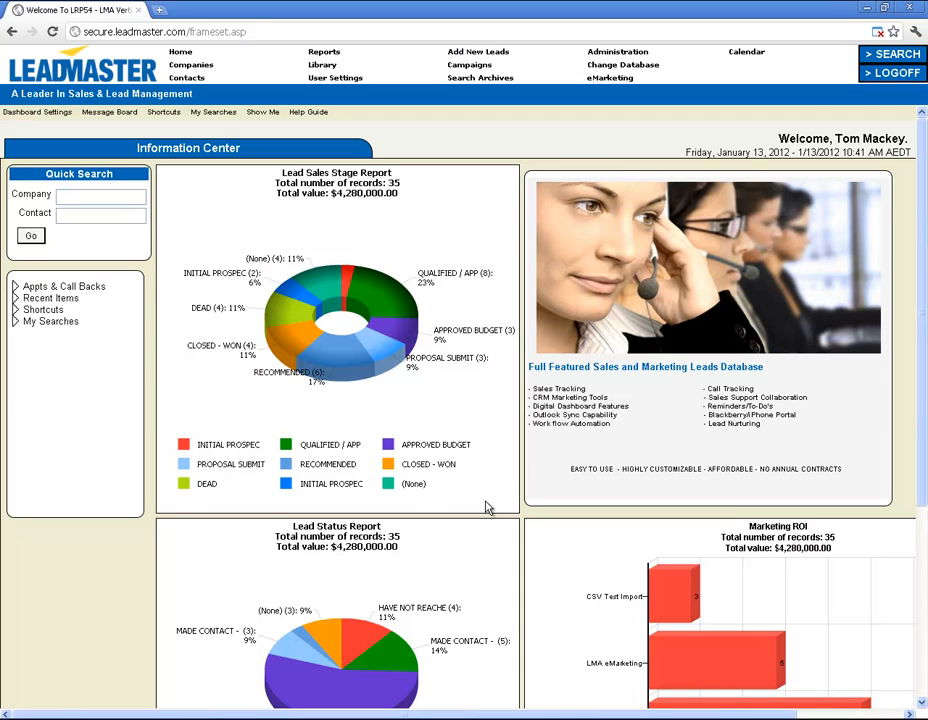
# Go to the Reports page listing the available sales opportunity reports.
pyautogui.click(320, 53)
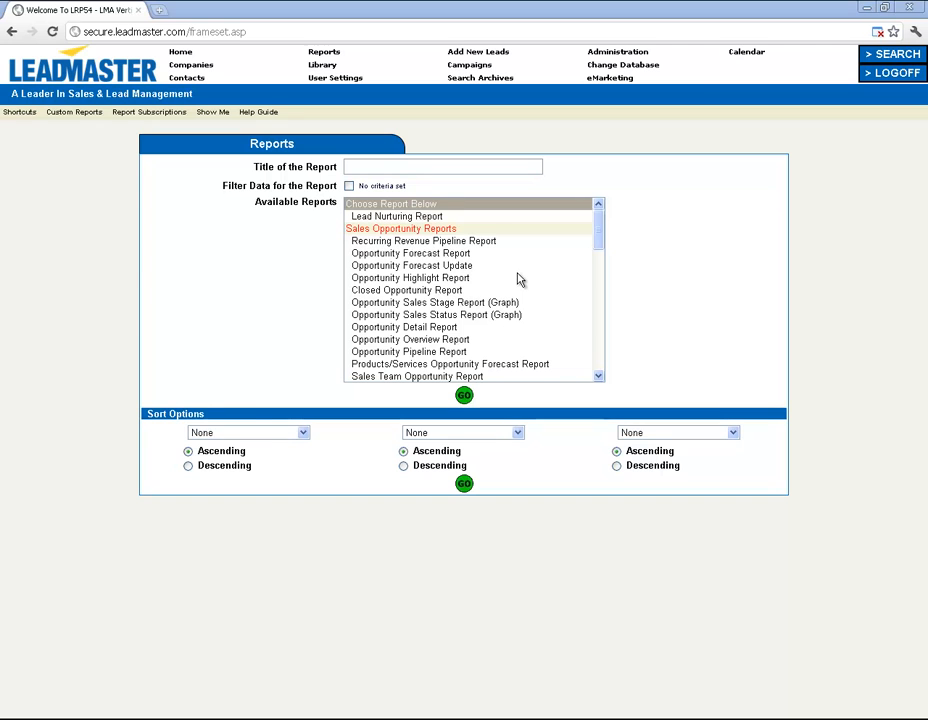
# Choose the Opportunity Pipeline Report and title it 'Opportunity'.
pyautogui.moveTo(593, 231); pyautogui.dragTo(578, 276)
pyautogui.scroll(2, 576, 268)
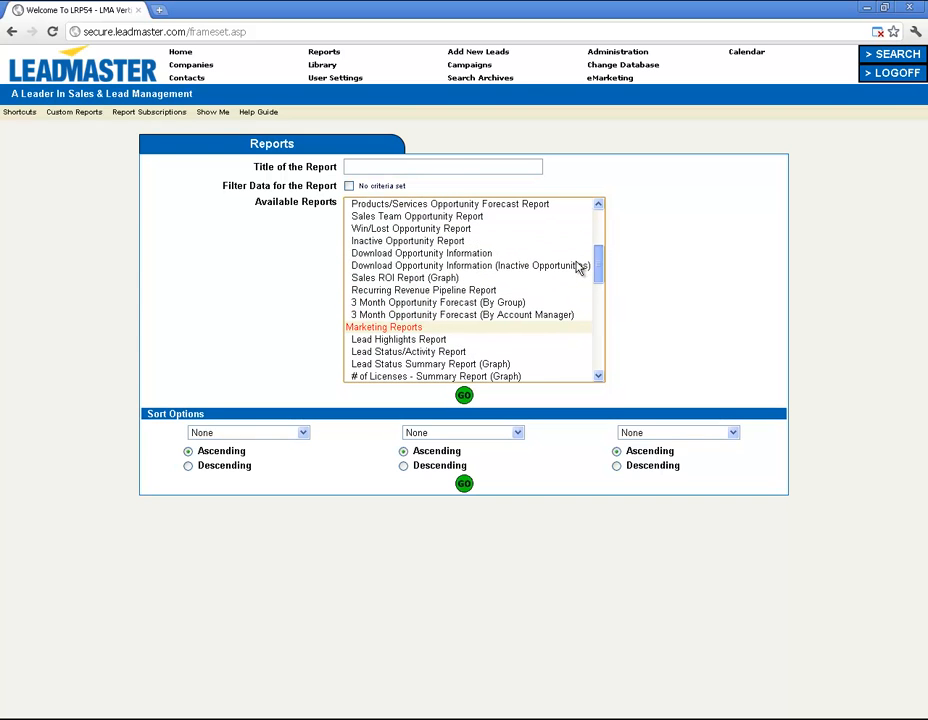
pyautogui.scroll(1, 576, 258)
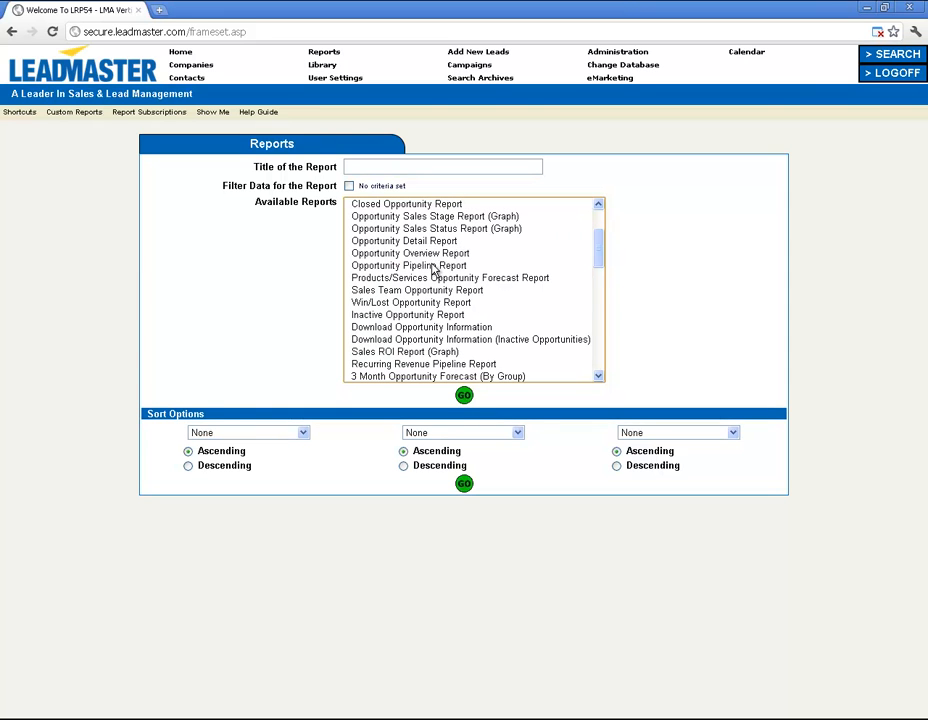
pyautogui.click(434, 266)
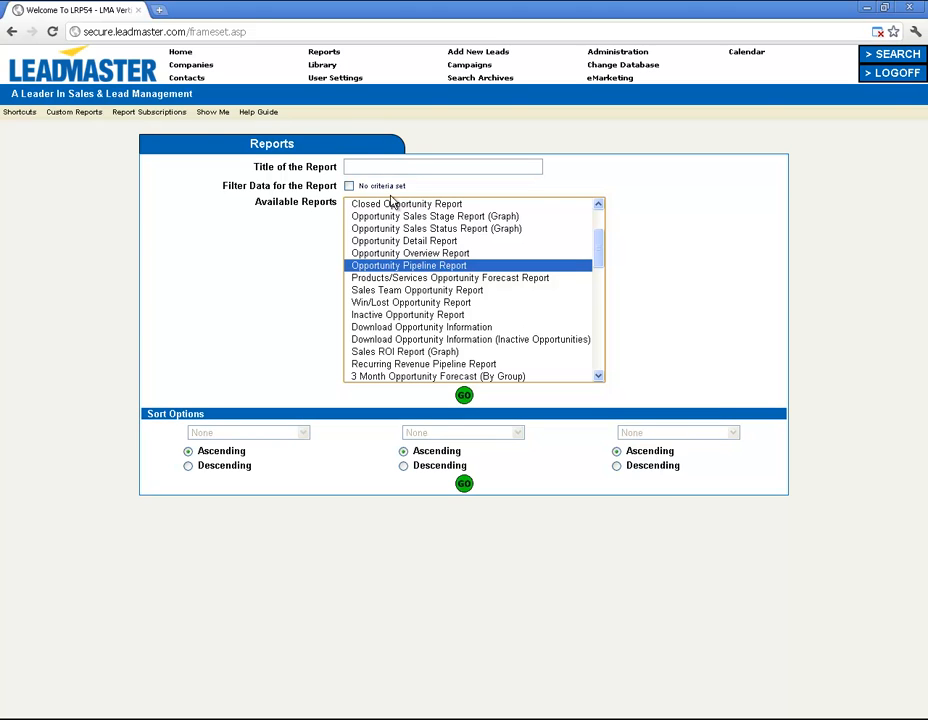
pyautogui.click(370, 164)
pyautogui.write('Opportunity')
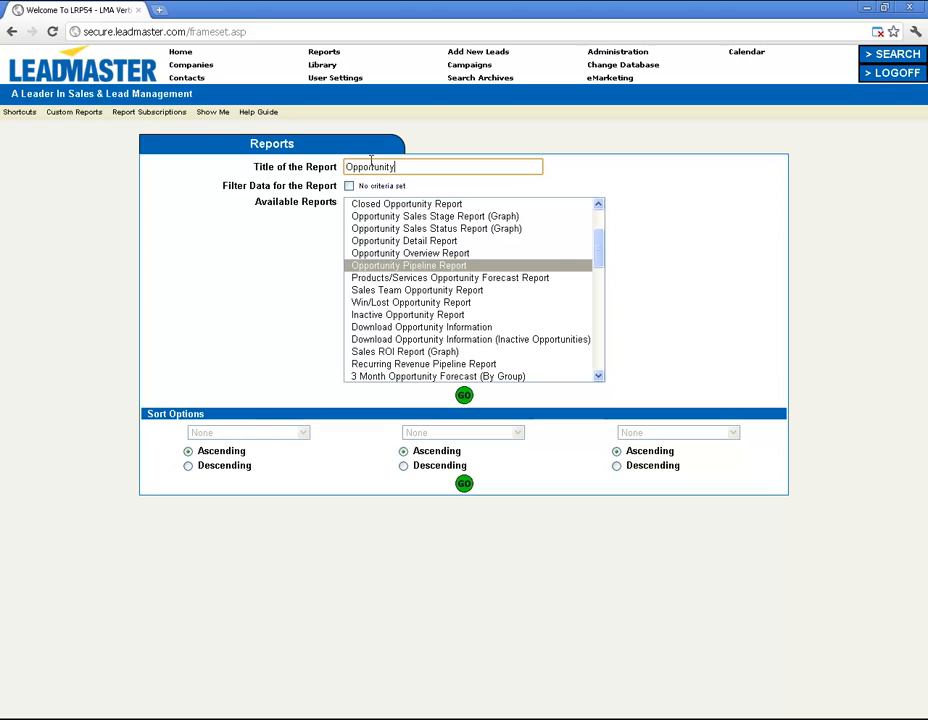
# Run the Opportunity report grouped by sales stage and switch it to a chart view.
pyautogui.click(463, 396)
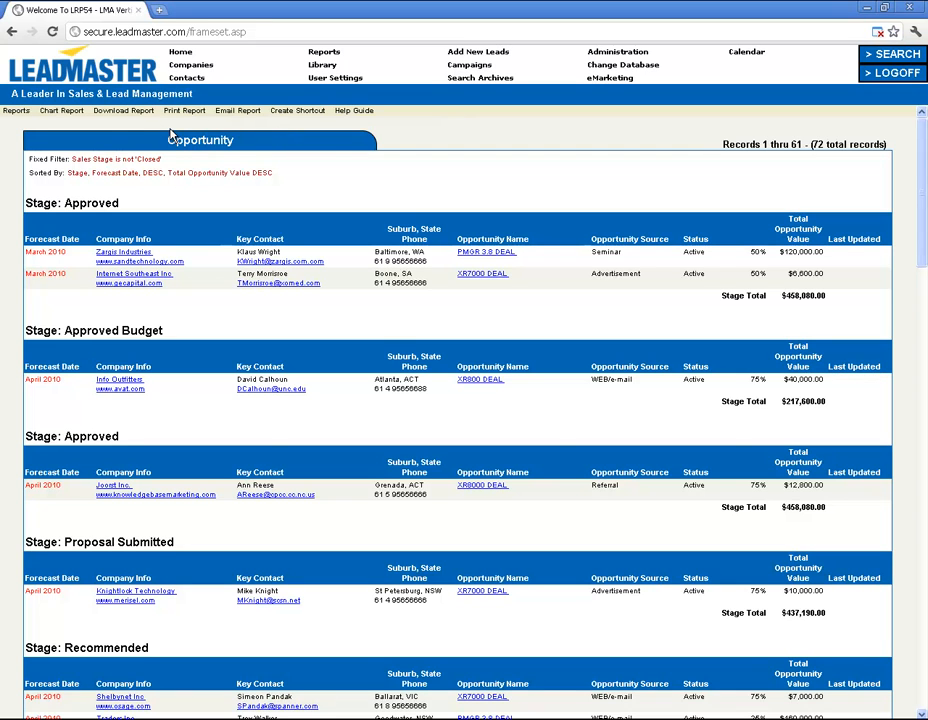
pyautogui.click(64, 112)
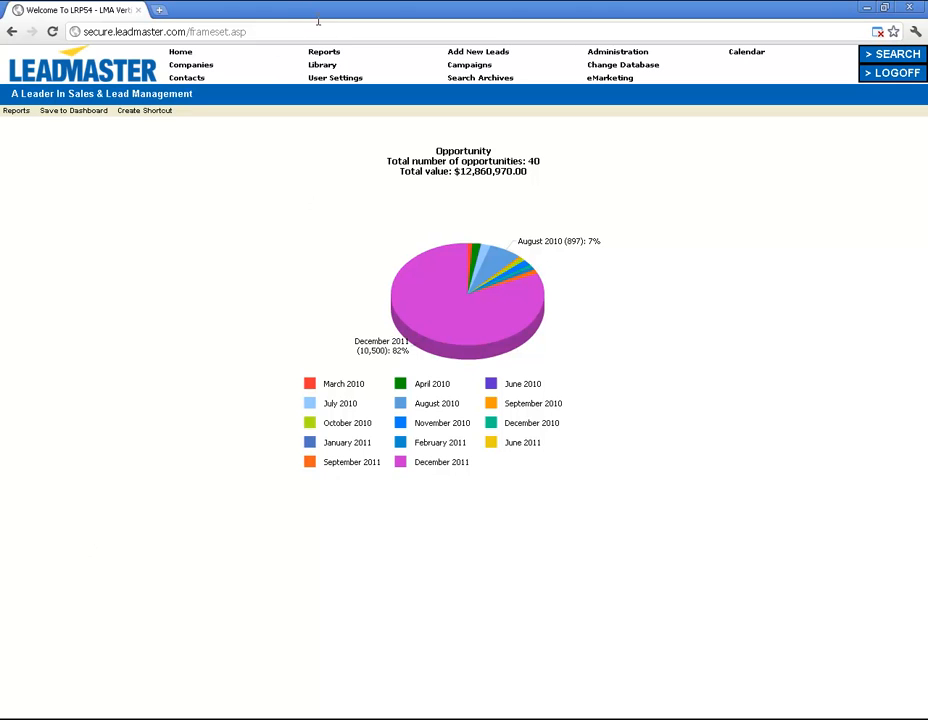
# Return from the Opportunity pie chart to the Reports page with its available reports.
pyautogui.click(327, 55)
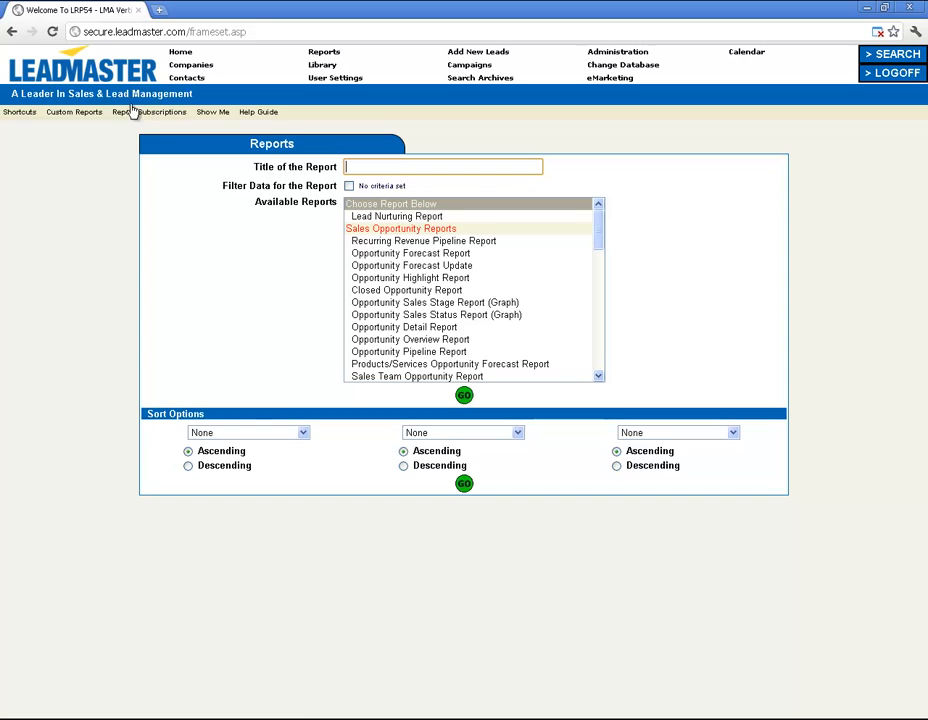
# Start a new custom report named 'Demonstrations Report' from the Custom Reports list.
pyautogui.click(88, 116)
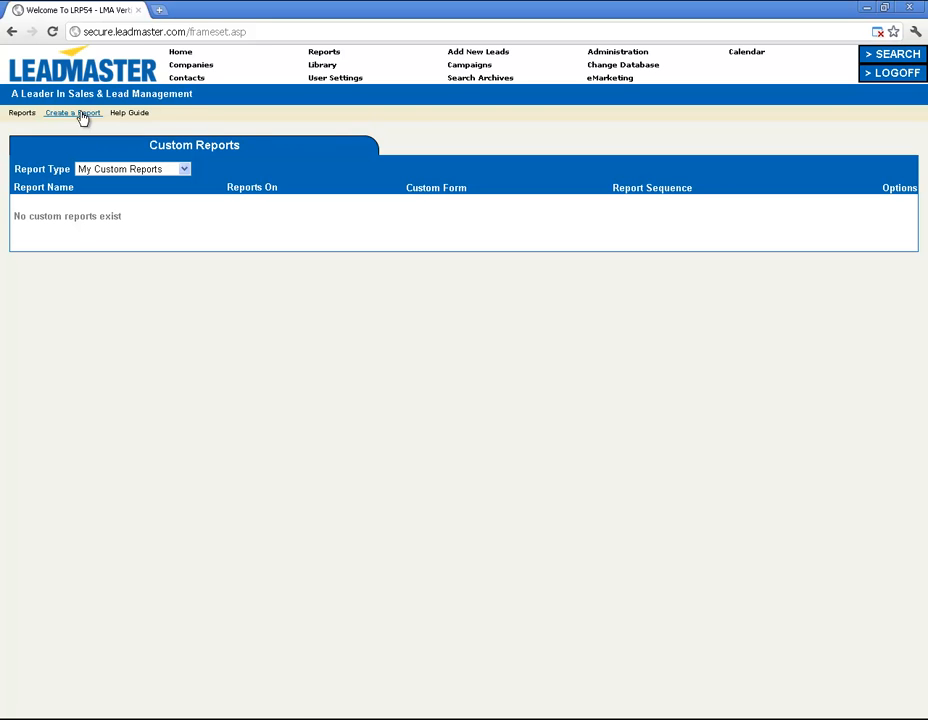
pyautogui.click(84, 113)
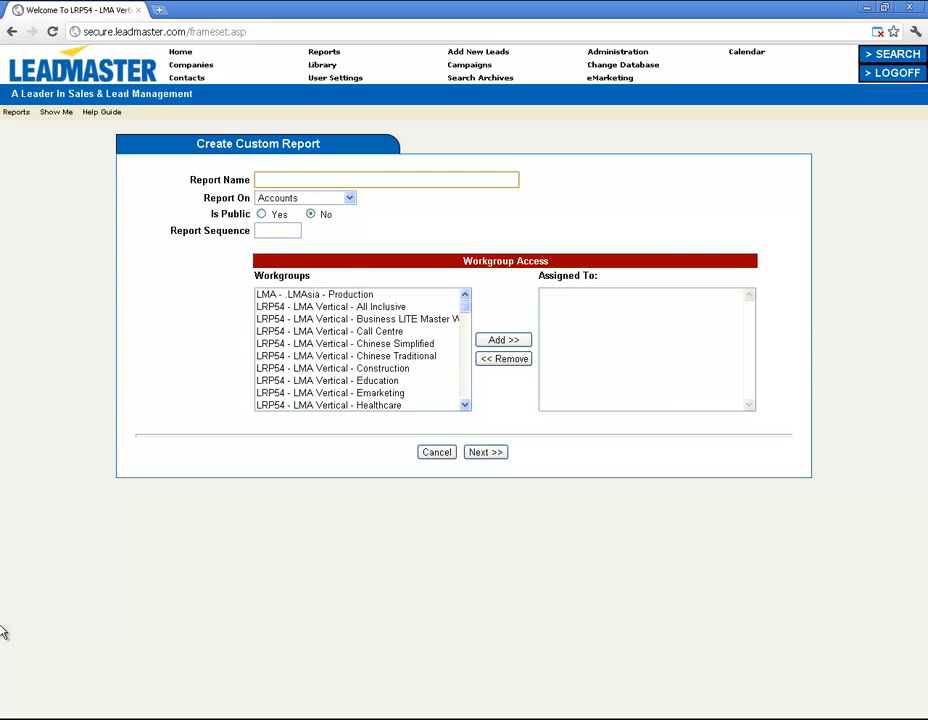
pyautogui.write('Demonstrations Report')
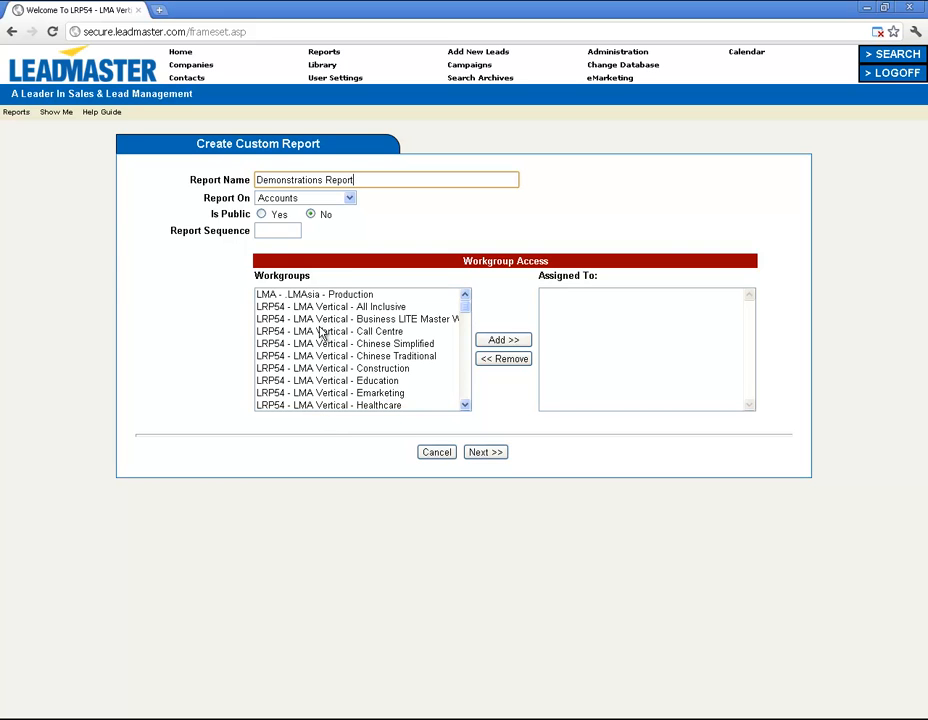
# Grant the 'LRP54 - LMA Vertical - Call Centre' workgroup access and proceed to choosing fields.
pyautogui.click(350, 332)
pyautogui.click(522, 341)
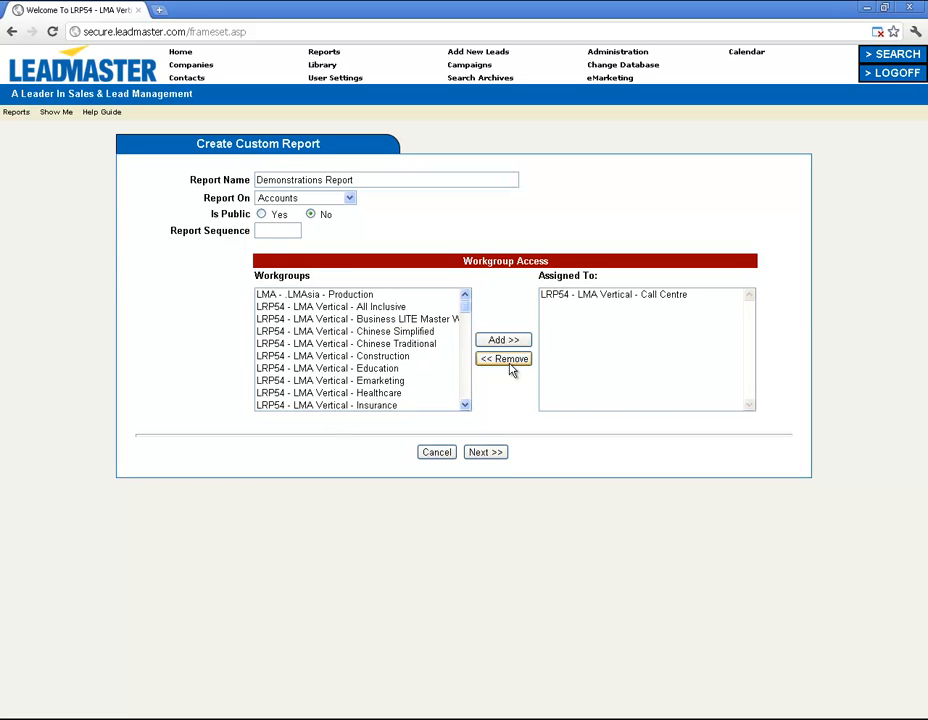
pyautogui.click(490, 451)
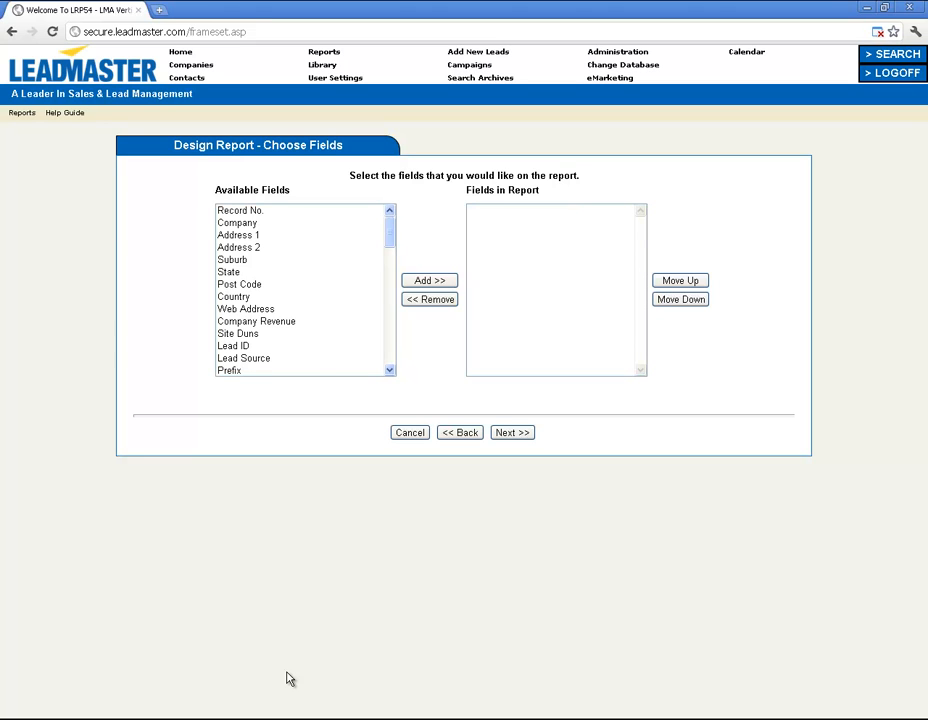
# Add Campaign, Sales Manager and Lead Status as the report's fields, then continue to sorting.
pyautogui.scroll(-4, 313, 265)
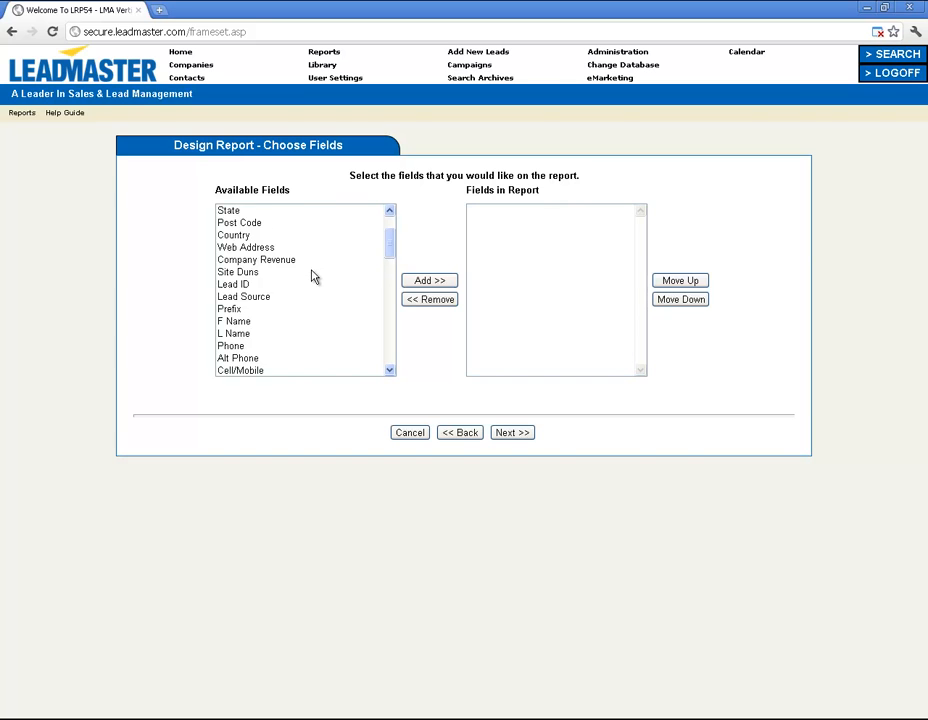
pyautogui.scroll(-5, 311, 285)
pyautogui.scroll(2, 265, 269)
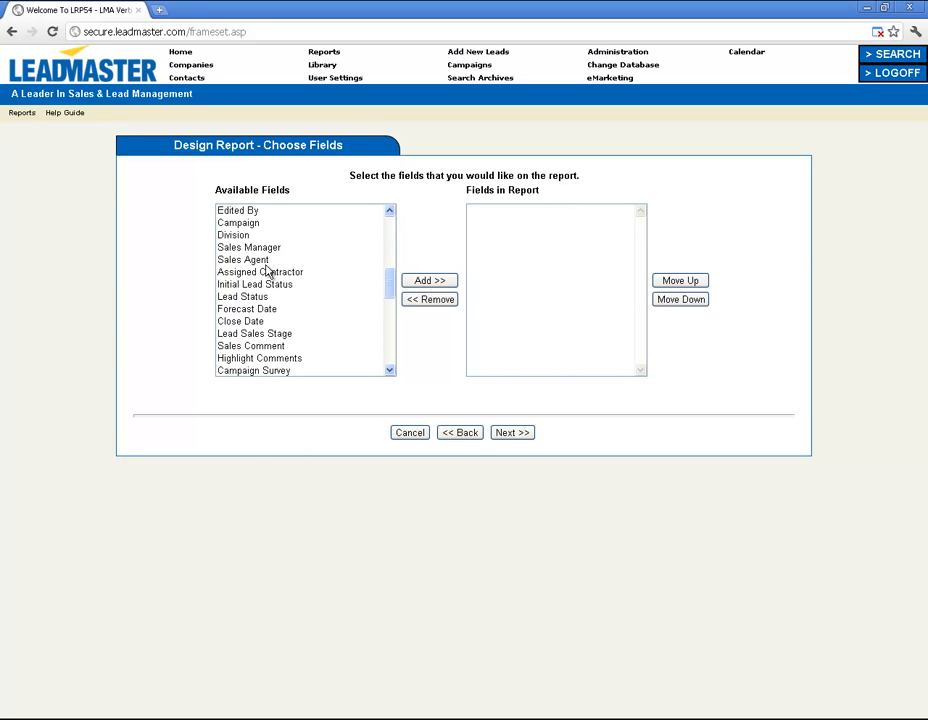
pyautogui.click(229, 234)
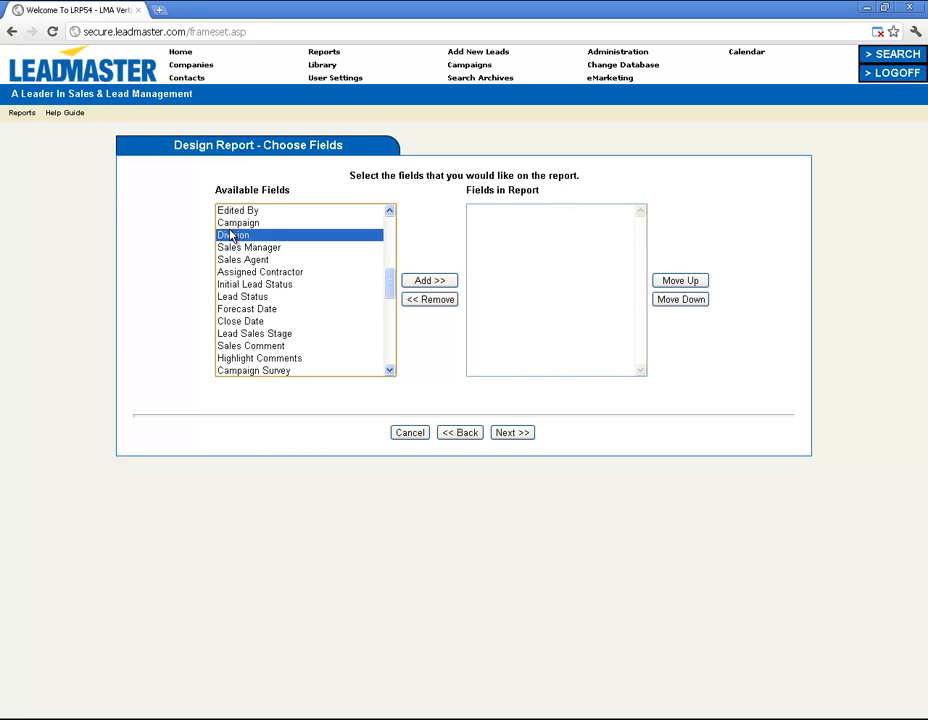
pyautogui.click(238, 222)
pyautogui.click(421, 282)
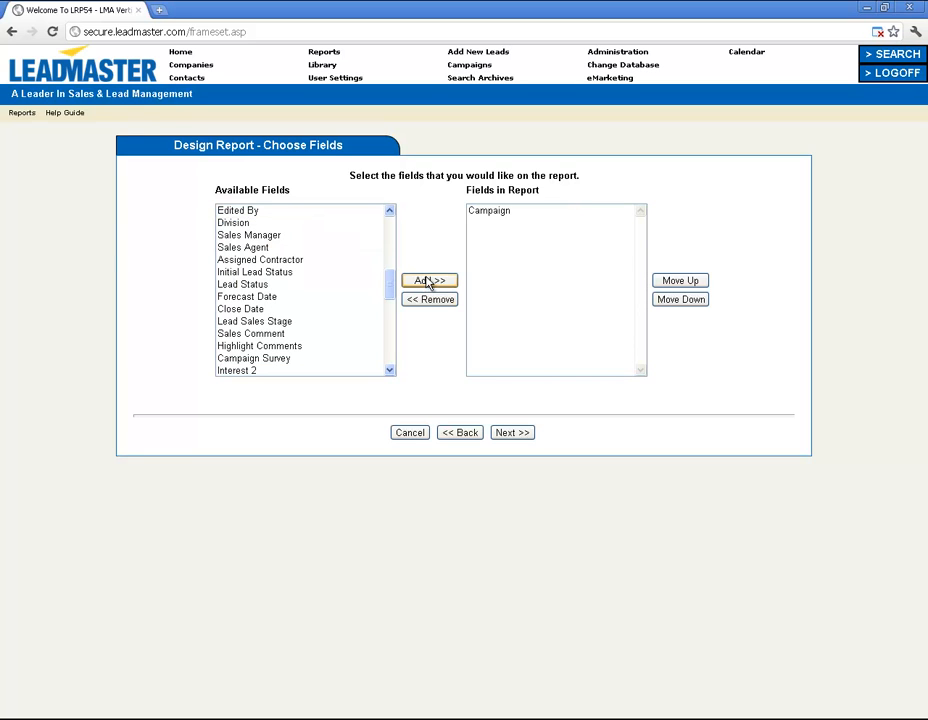
pyautogui.click(252, 236)
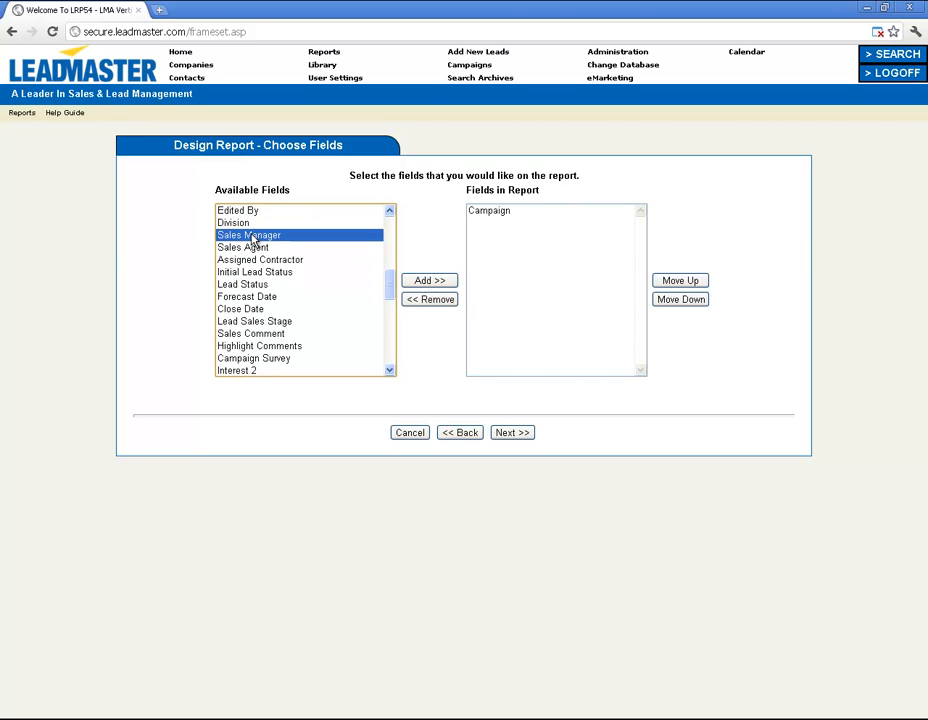
pyautogui.click(431, 281)
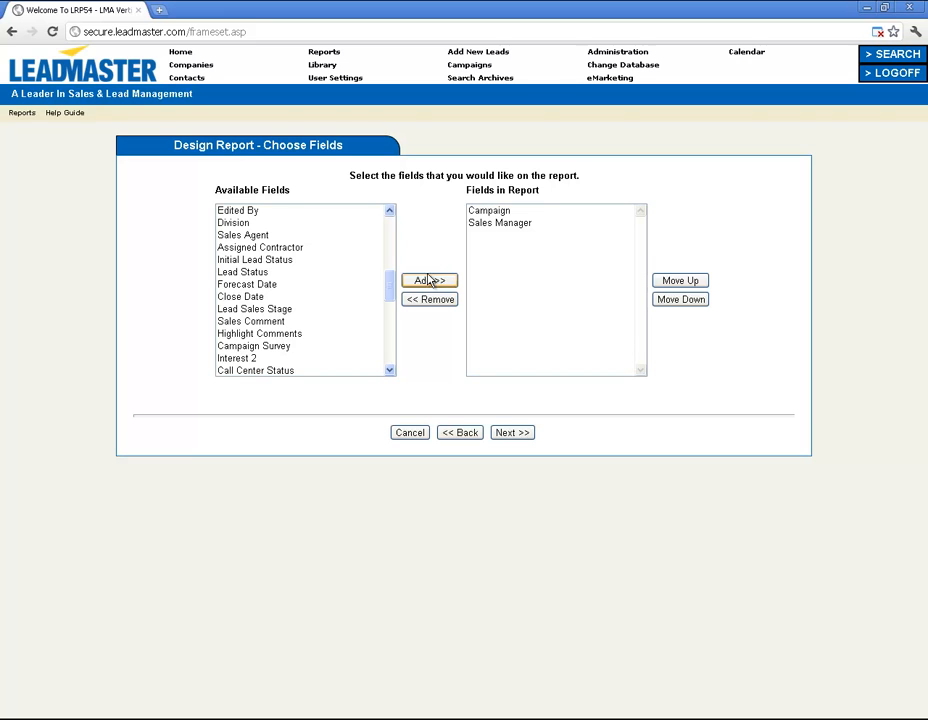
pyautogui.click(290, 274)
pyautogui.click(436, 282)
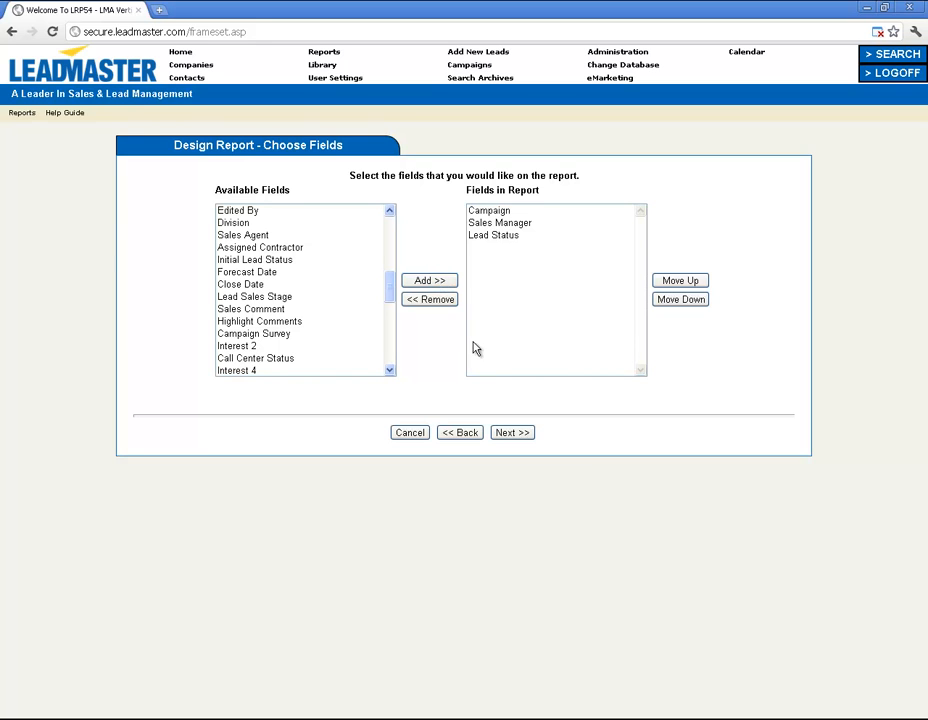
pyautogui.click(500, 432)
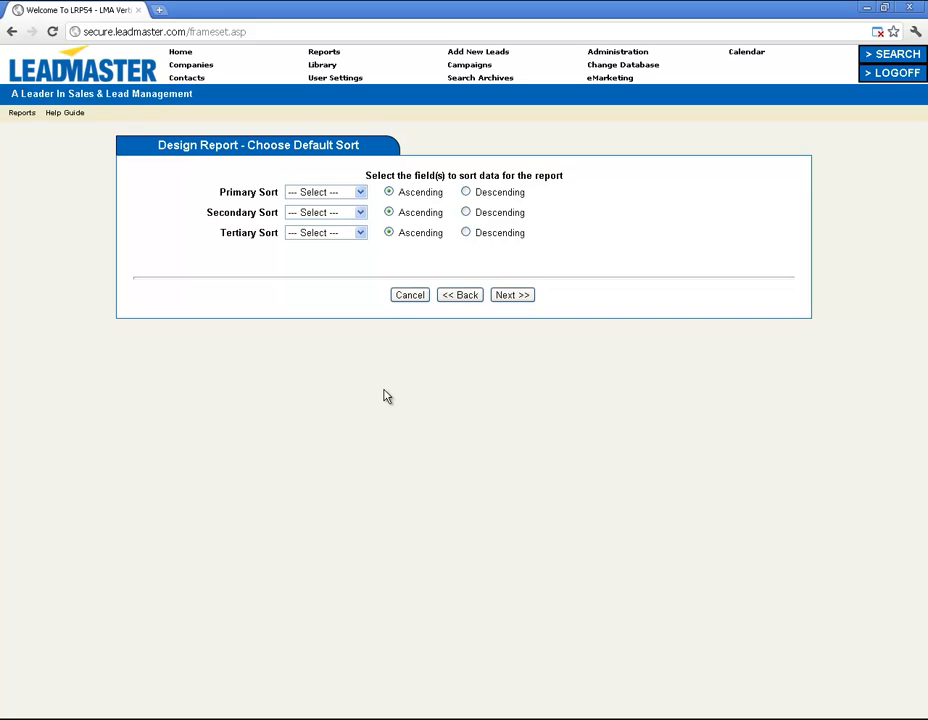
# Sort the report by Campaign, then Sales Manager, then Lead Status, and continue.
pyautogui.click(360, 192)
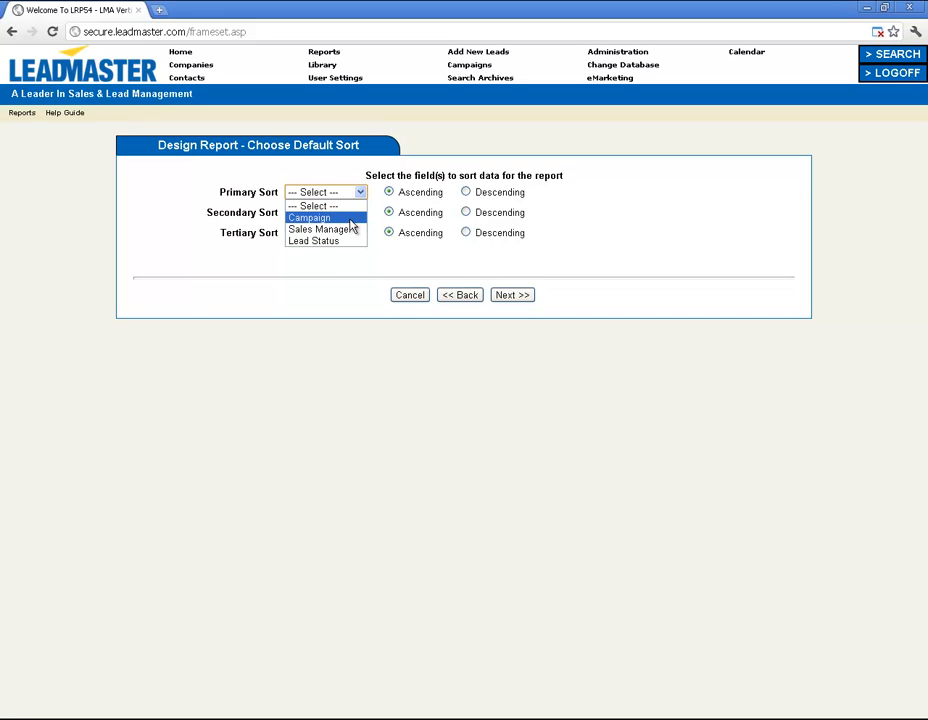
pyautogui.click(350, 219)
pyautogui.click(350, 213)
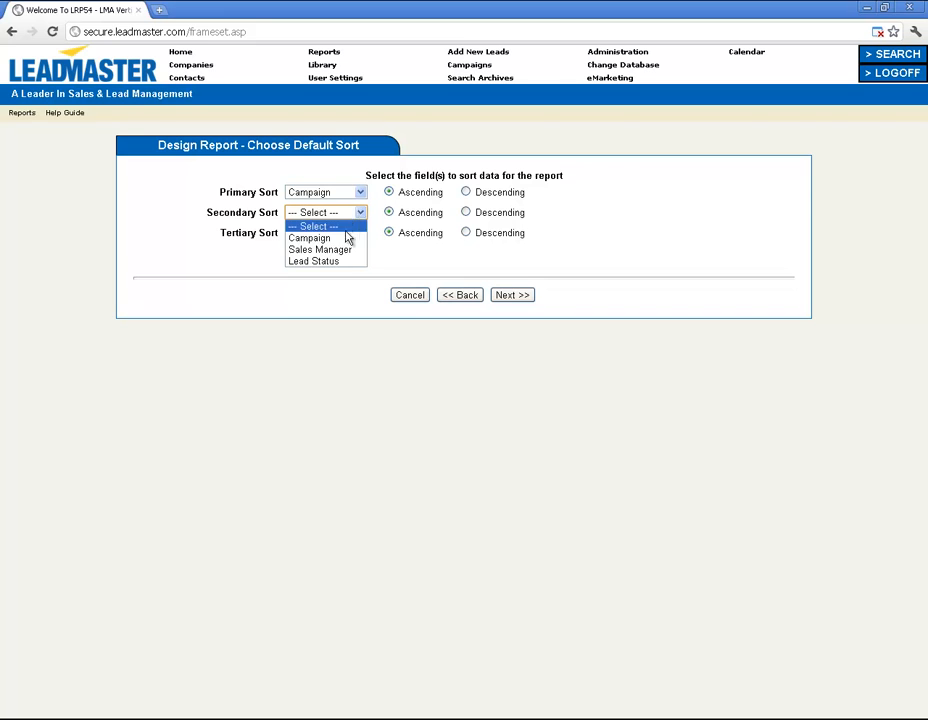
pyautogui.click(340, 250)
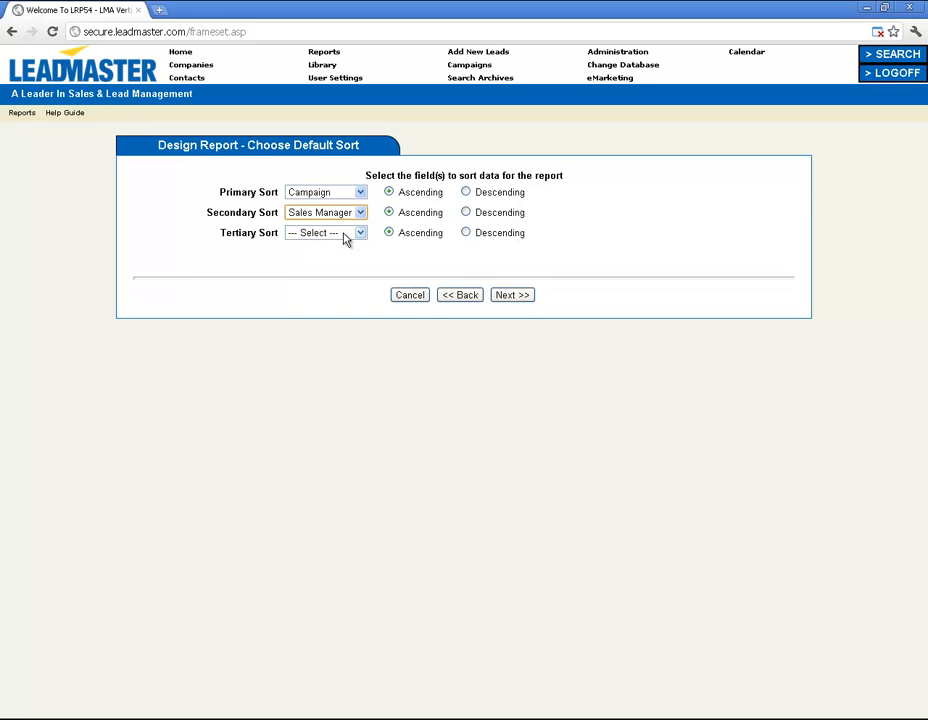
pyautogui.click(345, 236)
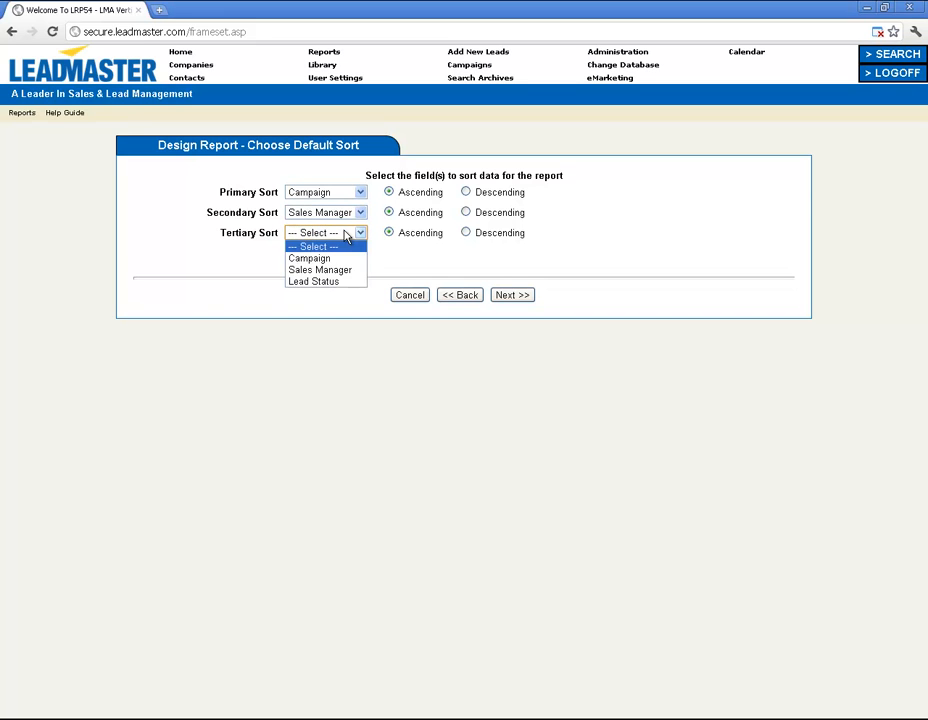
pyautogui.click(329, 283)
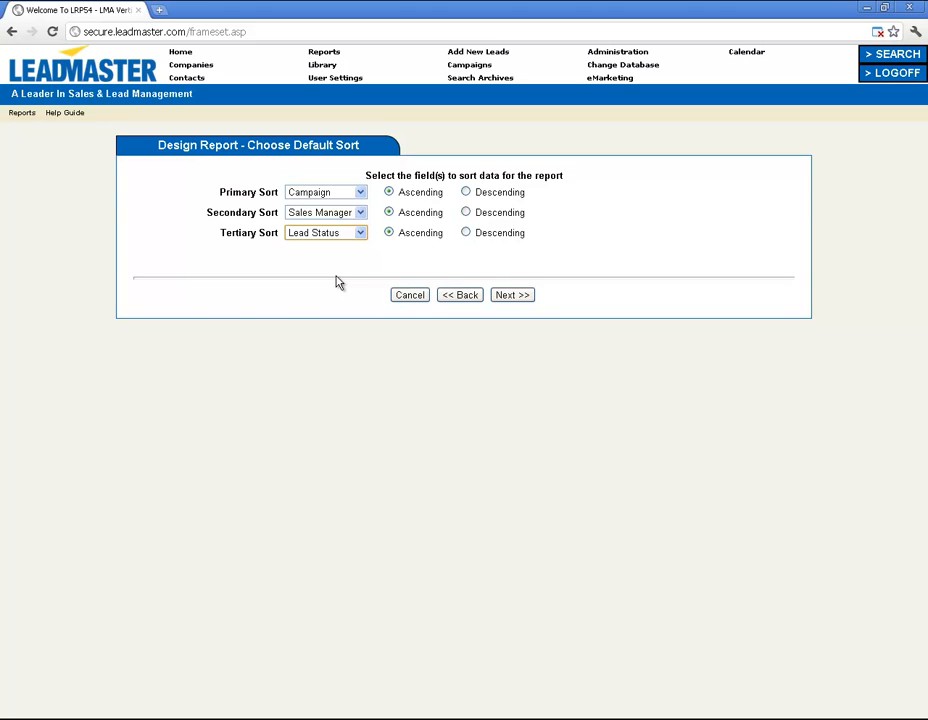
pyautogui.click(514, 295)
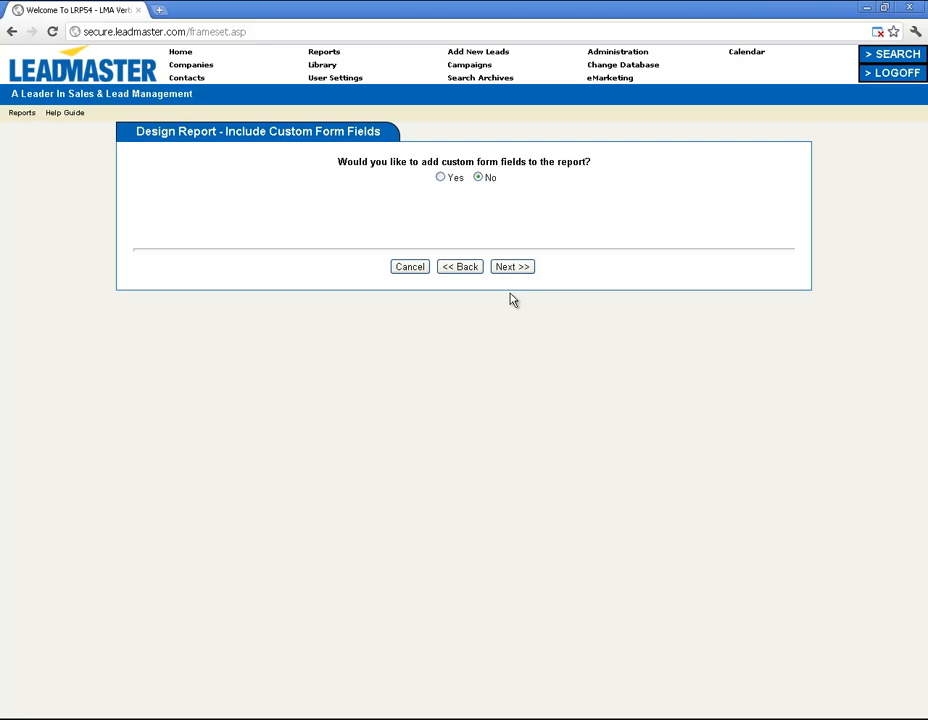
# Finish the report wizard with custom form fields left at 'No'.
pyautogui.click(512, 267)
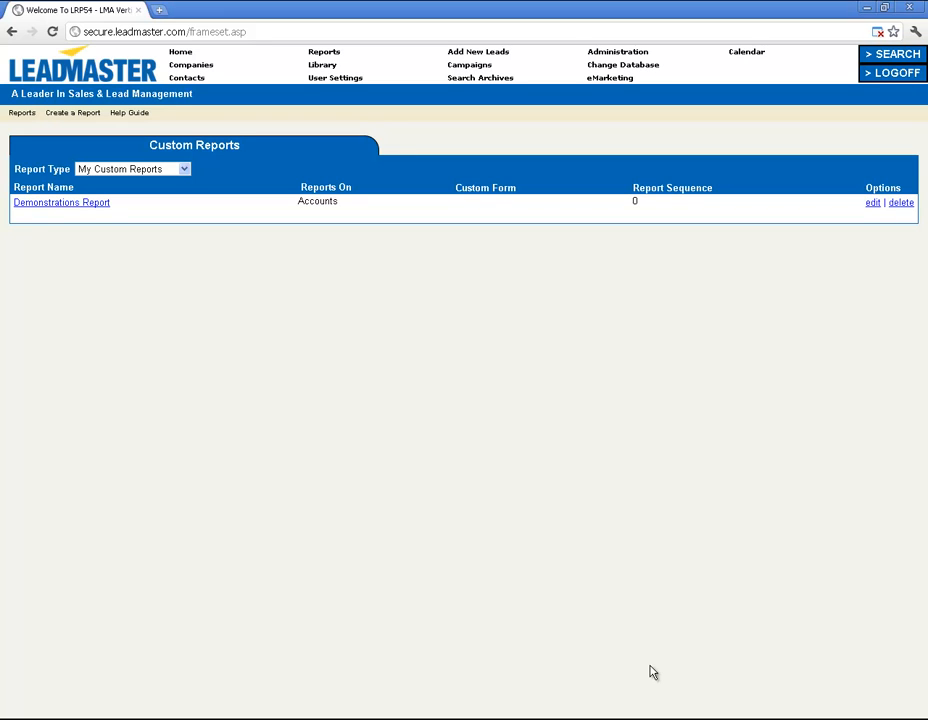
# Run the Demonstrations Report from My Custom Reports with the title 'Demonstrations Report'.
pyautogui.click(321, 52)
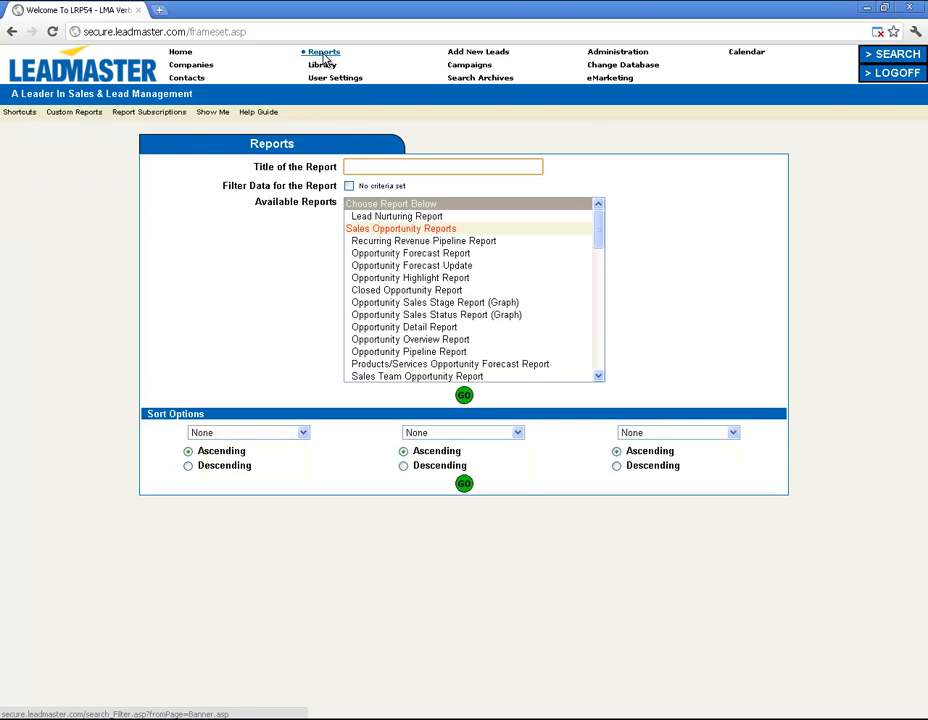
pyautogui.scroll(-8, 483, 303)
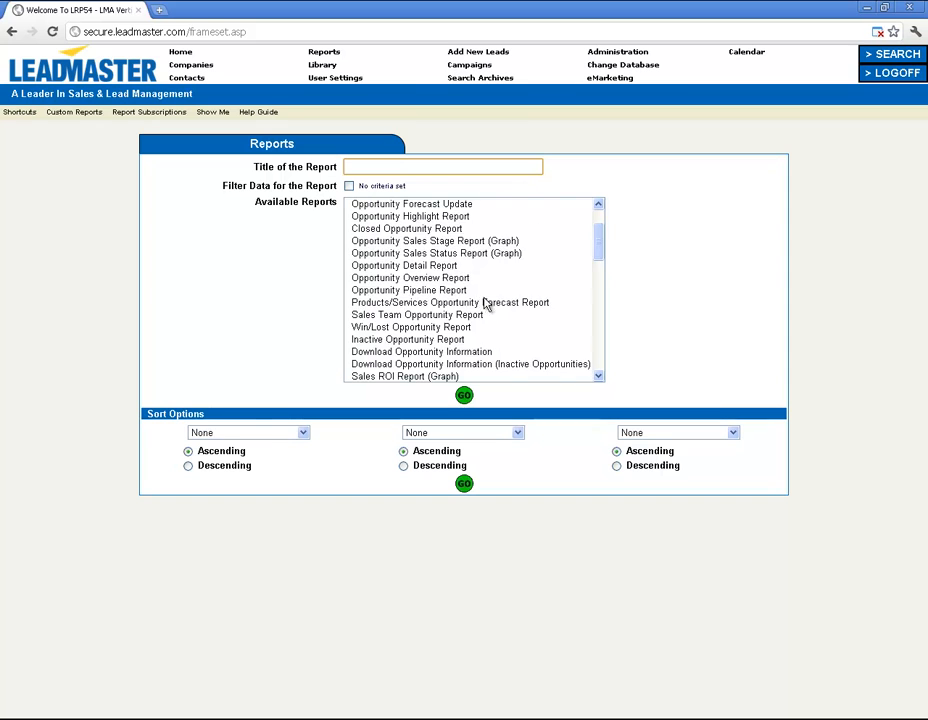
pyautogui.scroll(-10, 483, 303)
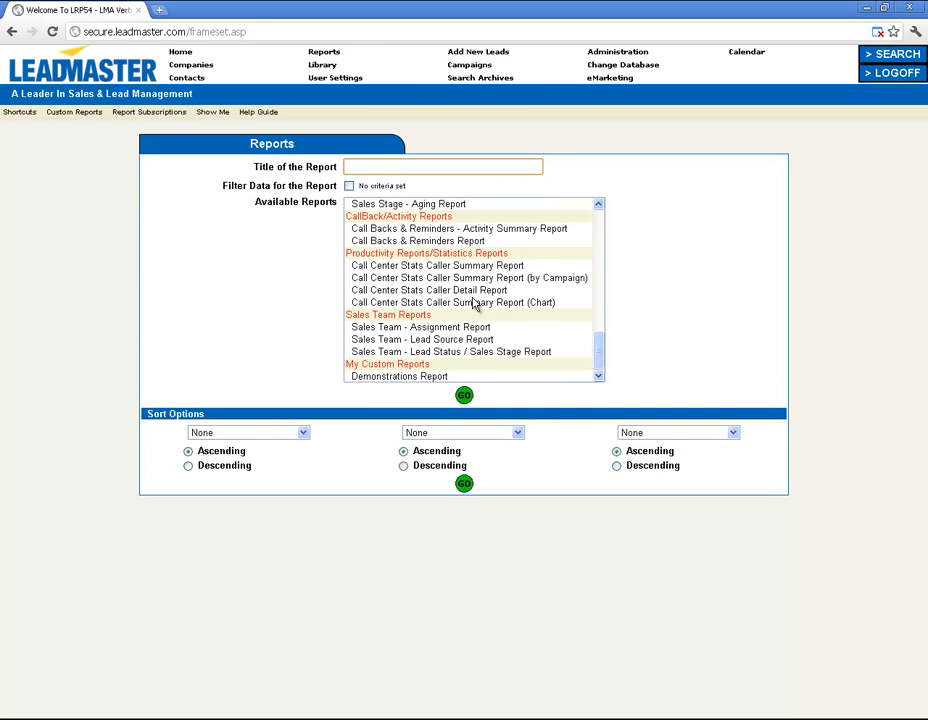
pyautogui.click(431, 377)
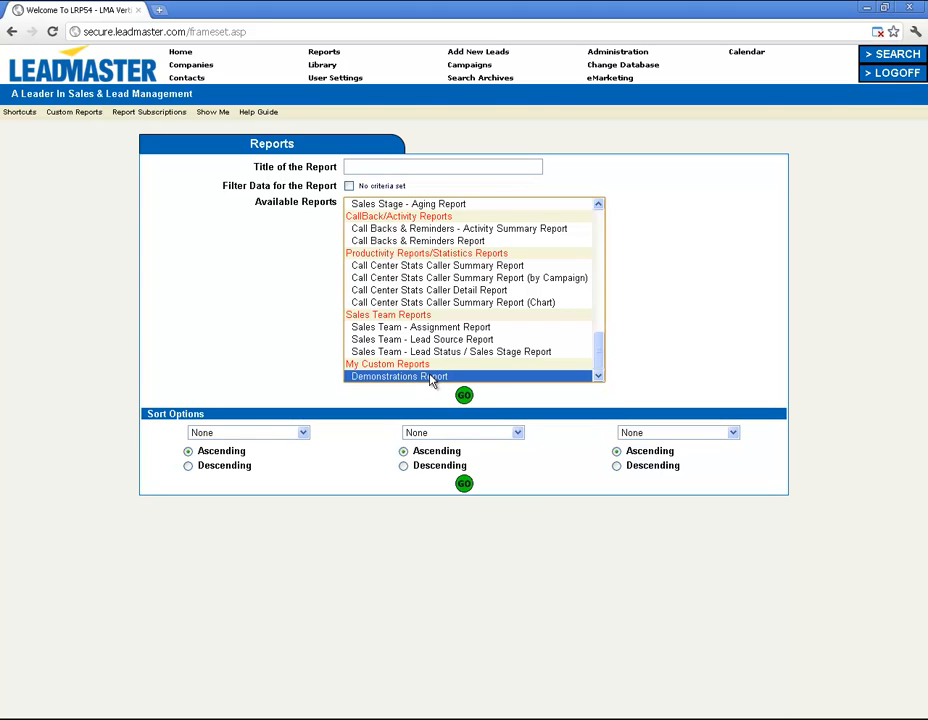
pyautogui.click(410, 165)
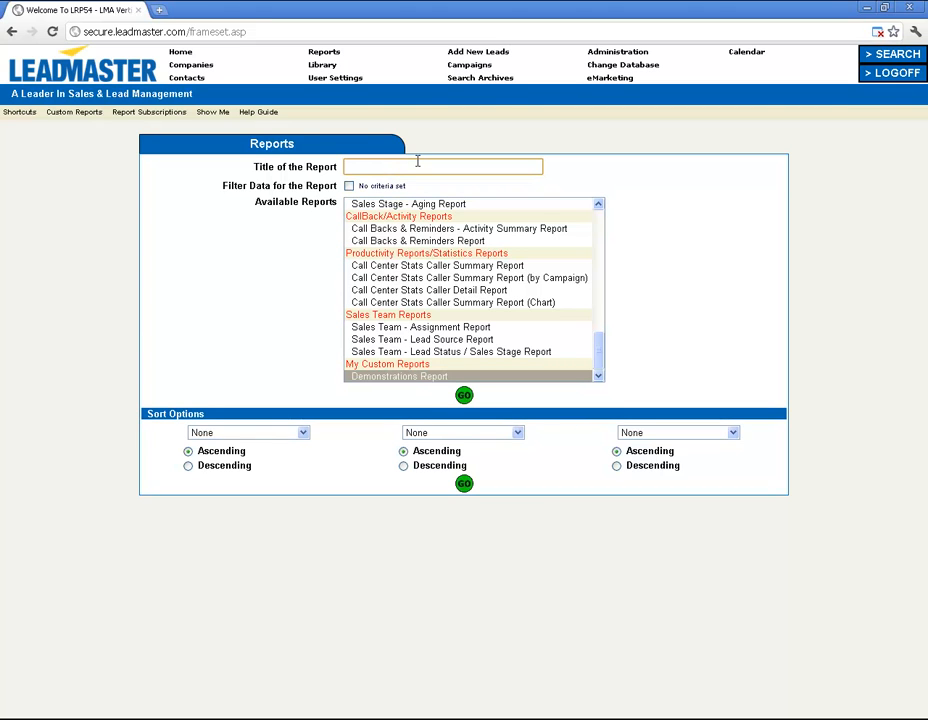
pyautogui.write('Demonstrations Report')
pyautogui.click(465, 396)
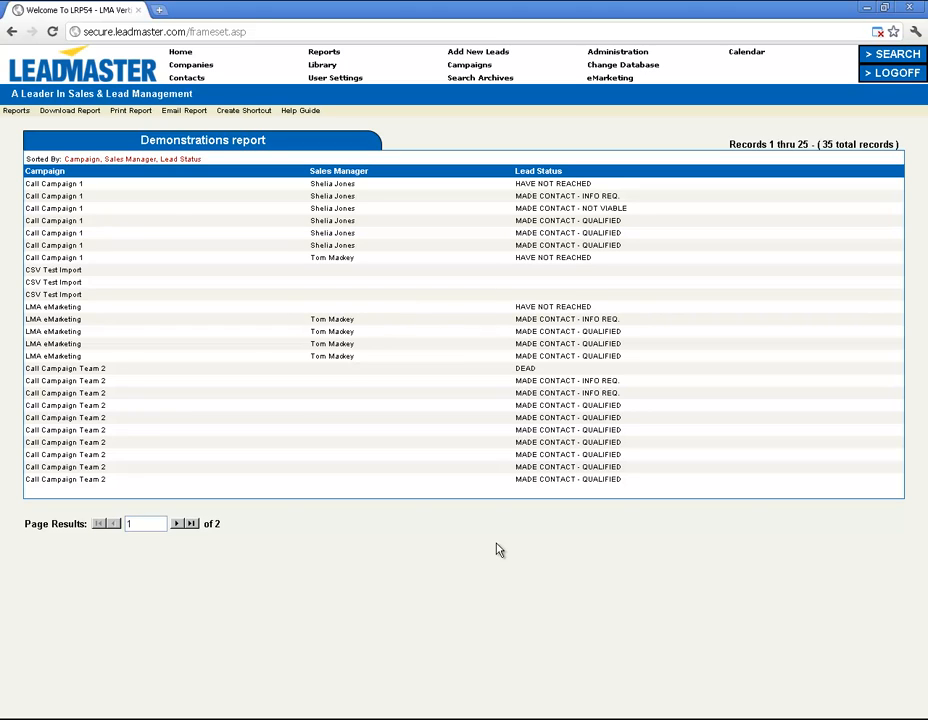
# Open the Library section after reviewing the report results.
pyautogui.click(312, 66)
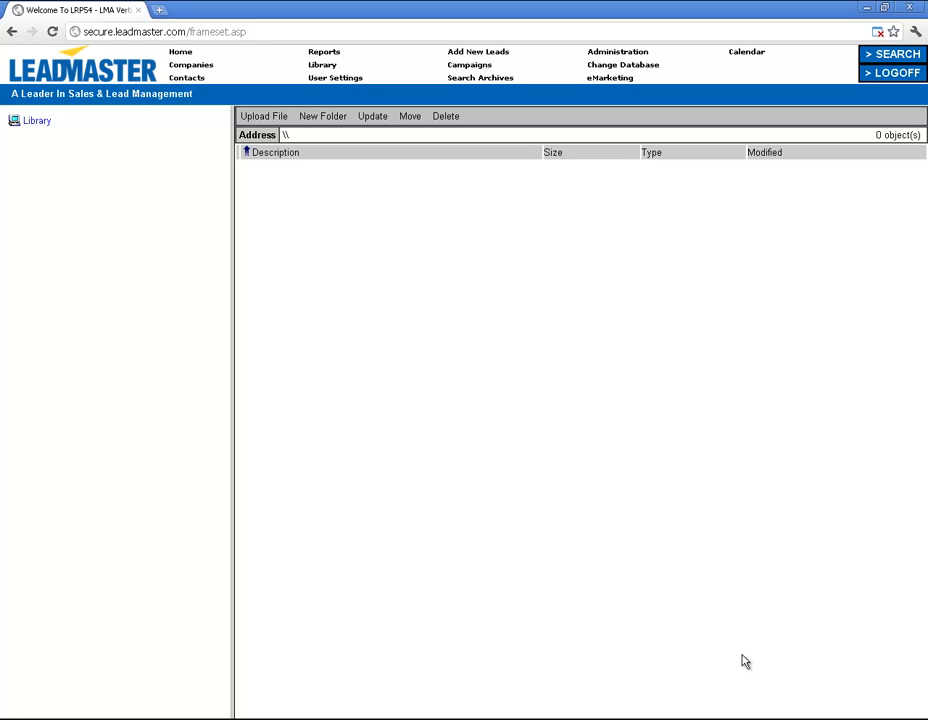
# Open the User Settings page.
pyautogui.click(346, 79)
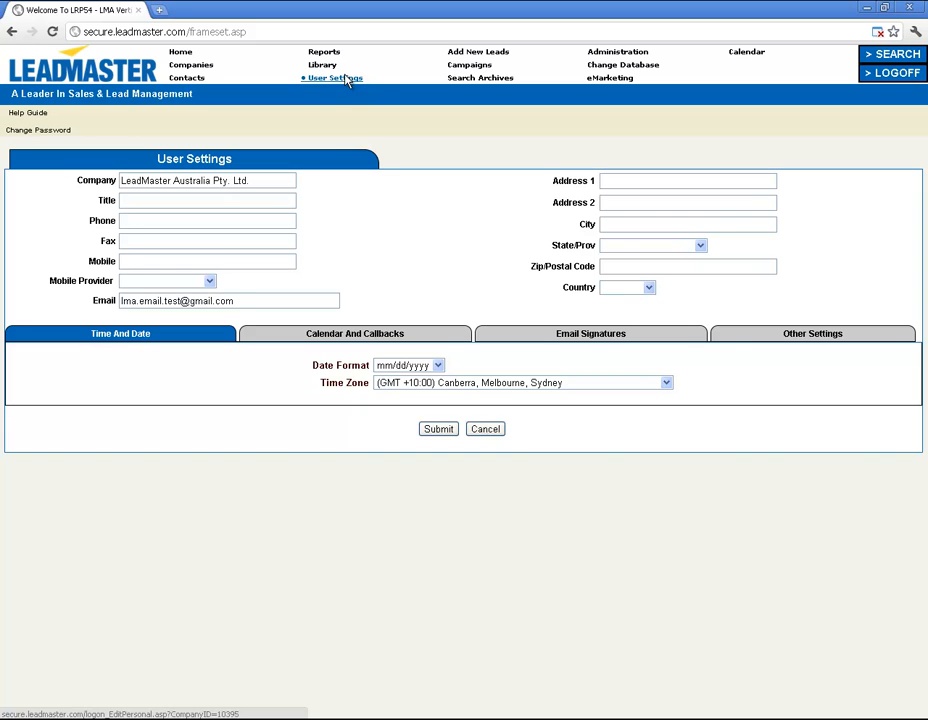
# Review the calendar, email signature and other settings tabs, then go to Add New Leads.
pyautogui.click(347, 338)
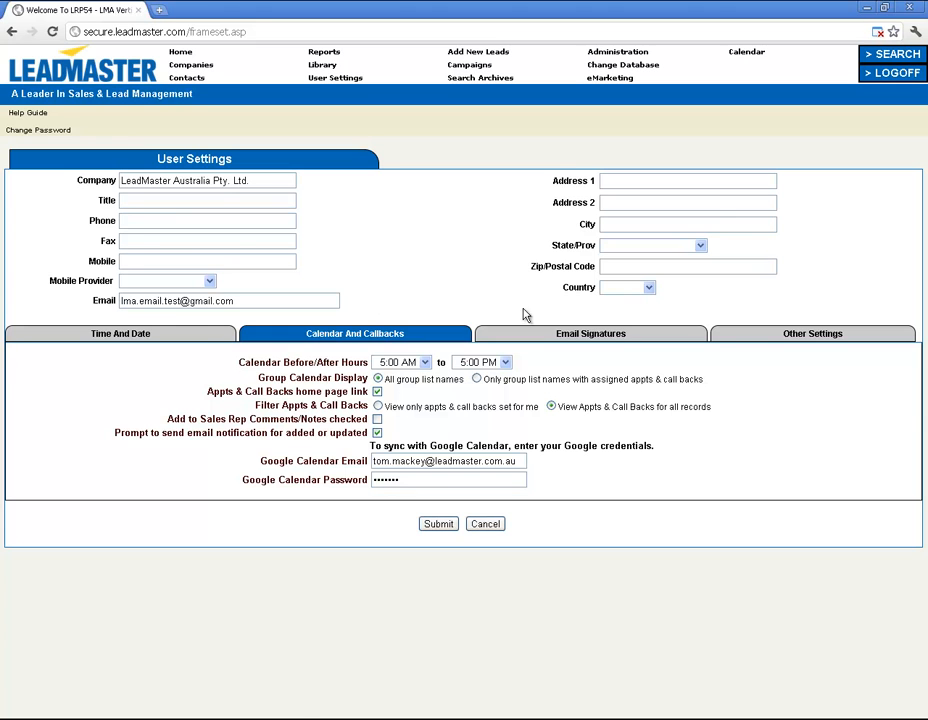
pyautogui.click(561, 336)
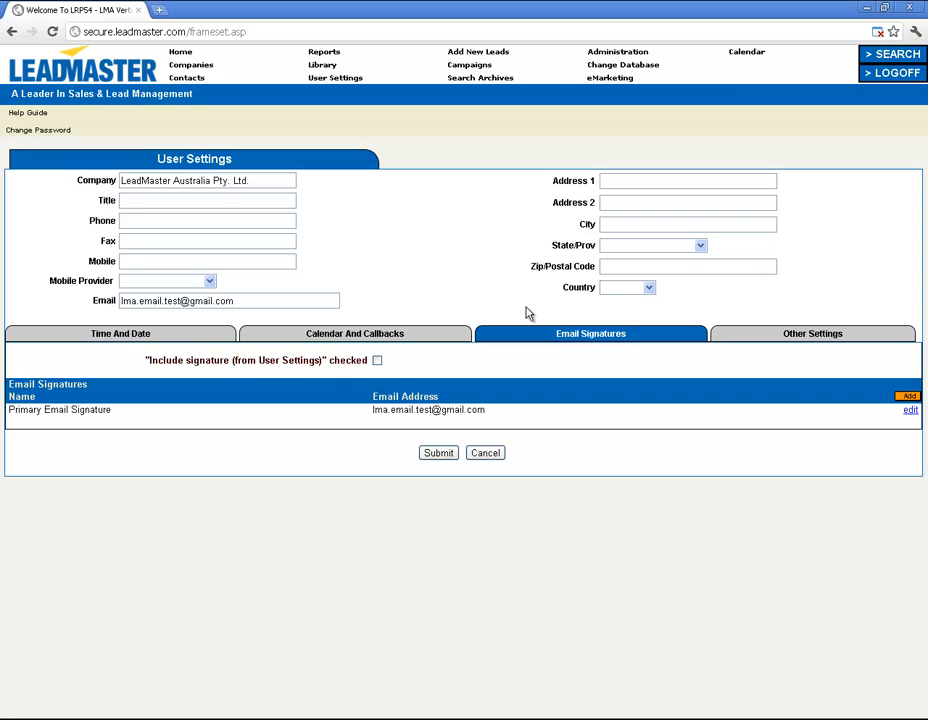
pyautogui.click(786, 333)
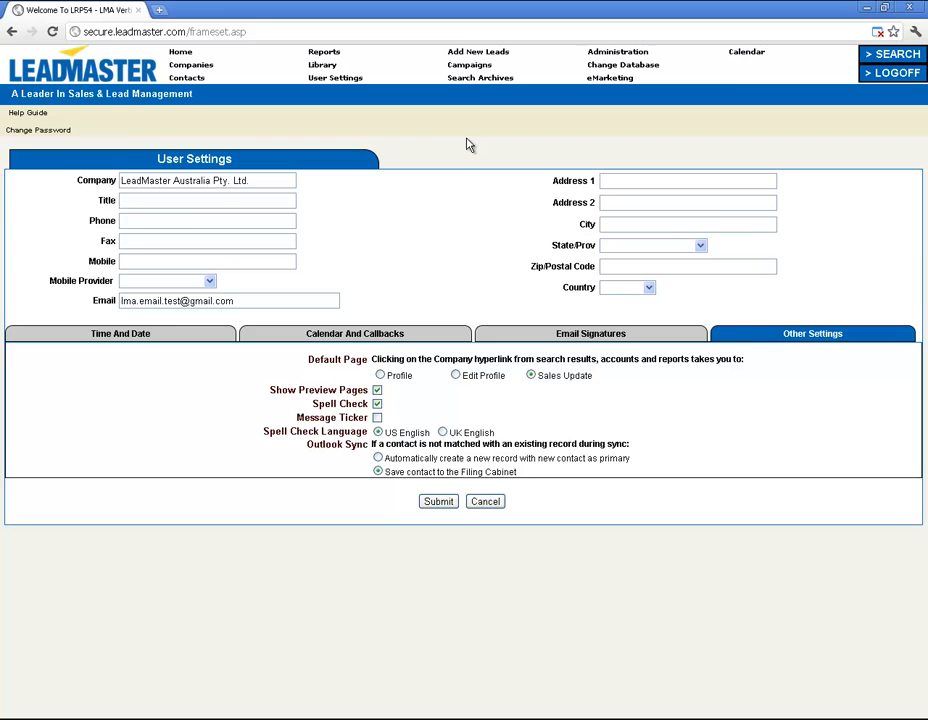
pyautogui.click(481, 52)
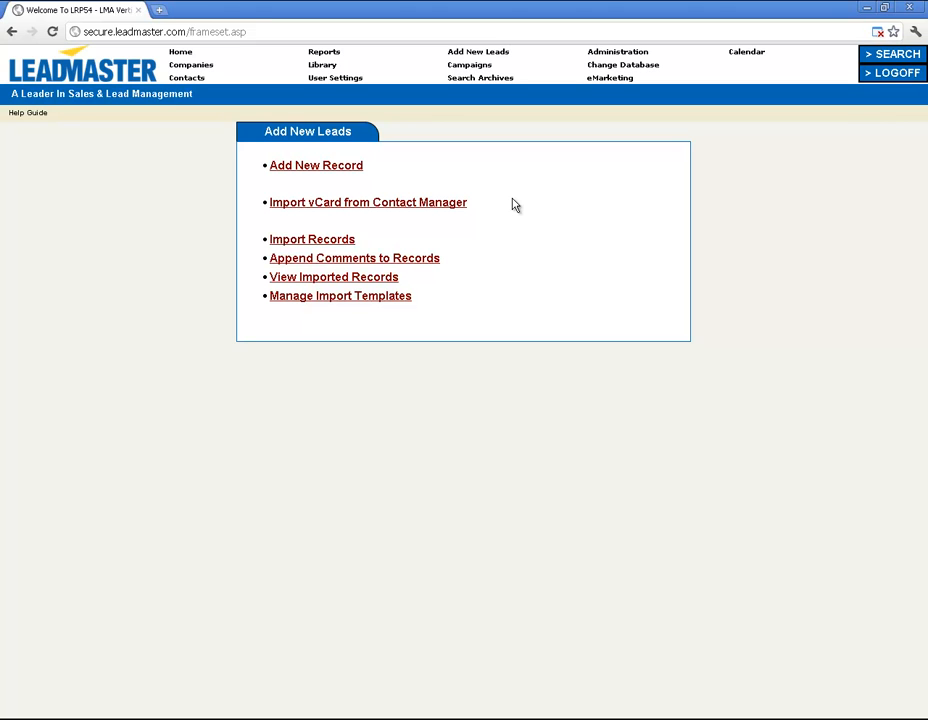
# Open the Add New Record form for a new lead.
pyautogui.click(350, 166)
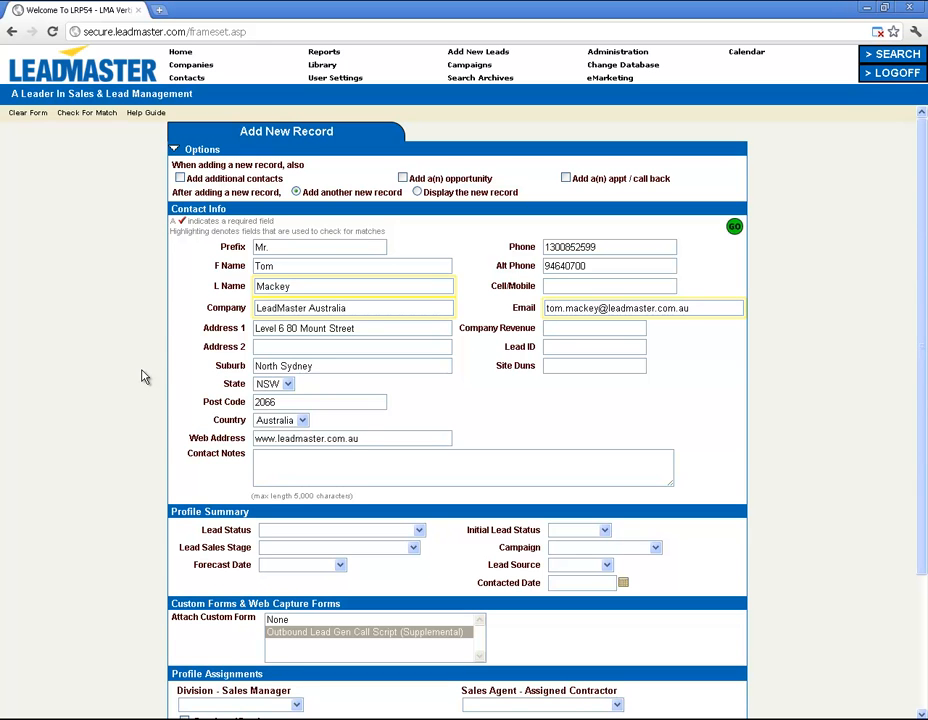
pyautogui.scroll(-3, 142, 376)
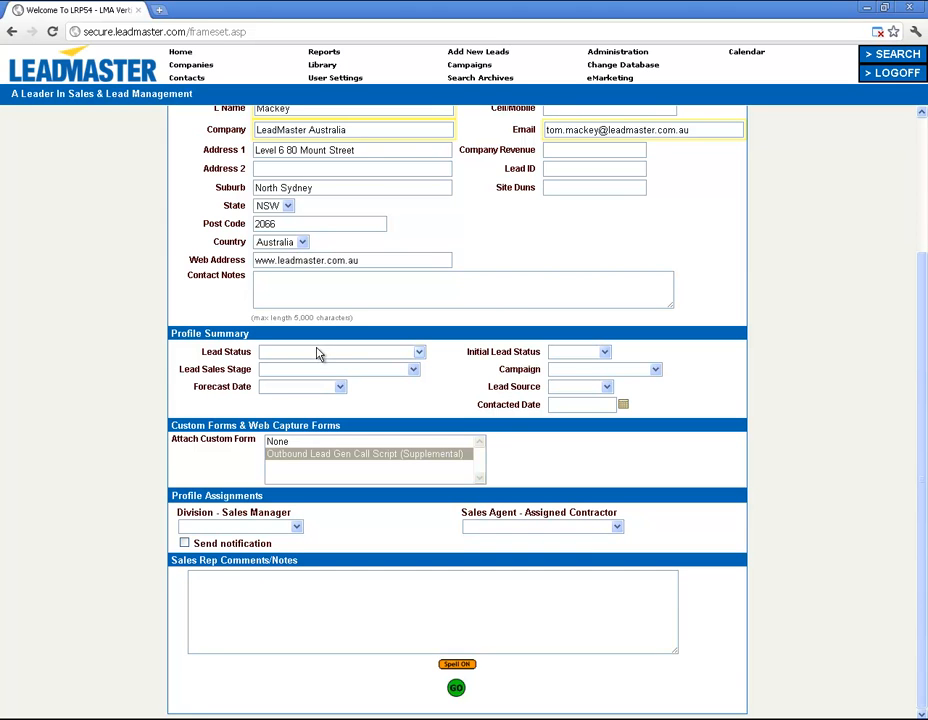
# Set lead status HAVE NOT REACHED, sales stage INITIAL PROSPECTING, campaign LMA eMarketing.
pyautogui.click(320, 353)
pyautogui.click(305, 378)
pyautogui.click(304, 370)
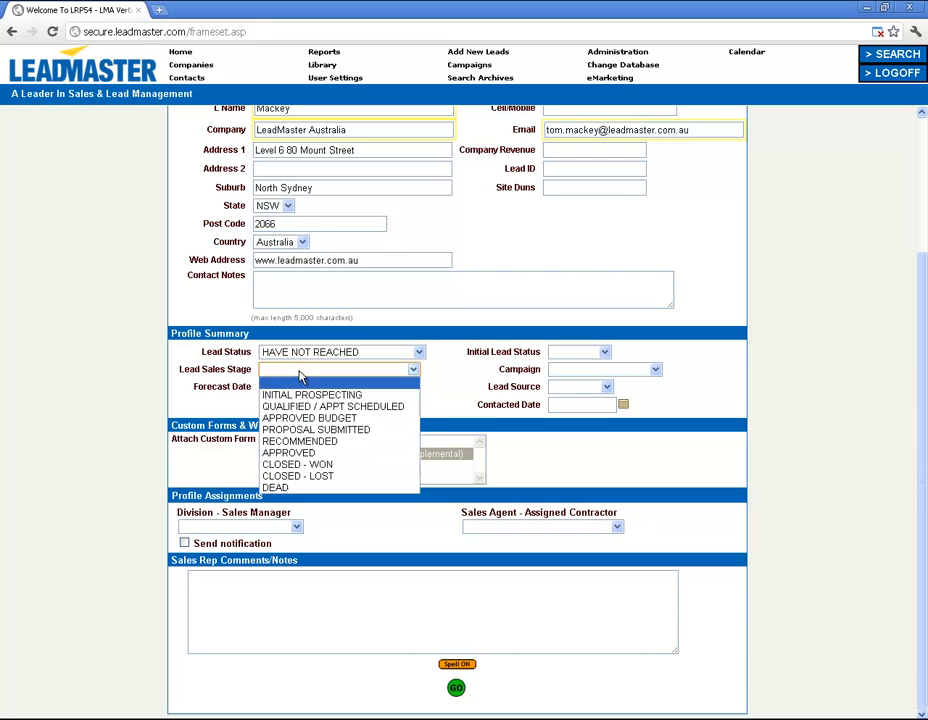
pyautogui.click(297, 393)
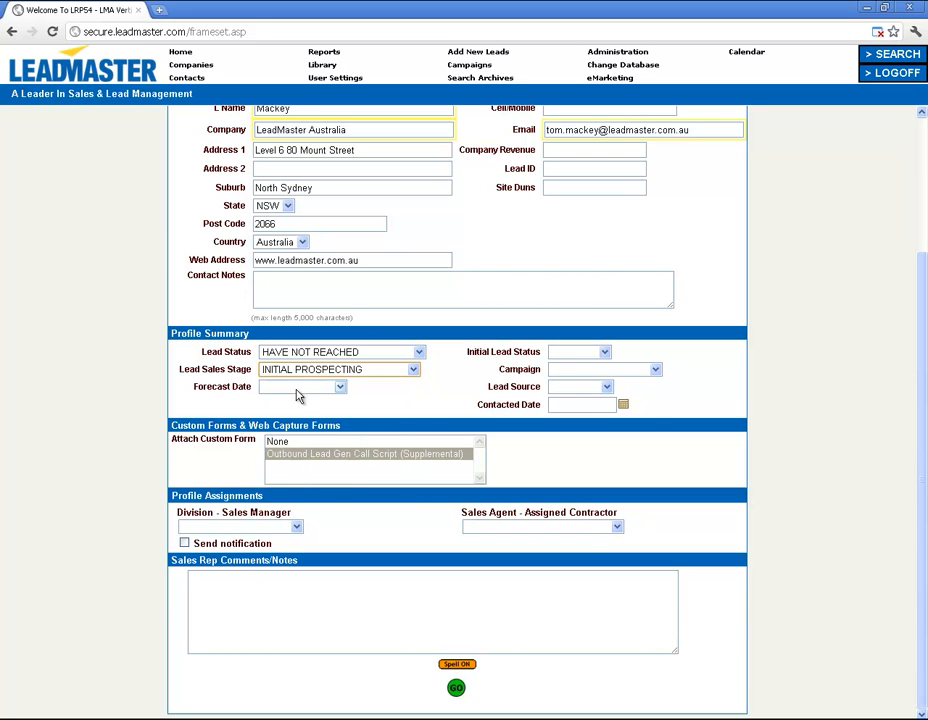
pyautogui.click(559, 371)
pyautogui.click(557, 454)
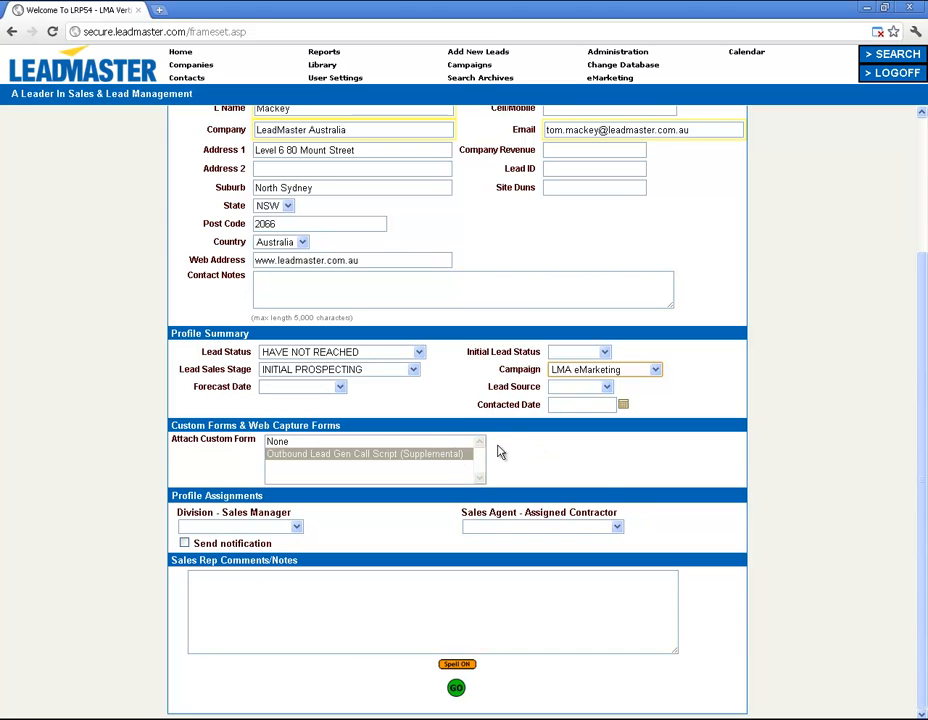
# Attach the Outbound Lead Gen Call Script, assign the Sydney sales manager, and enable notification.
pyautogui.click(424, 443)
pyautogui.click(418, 460)
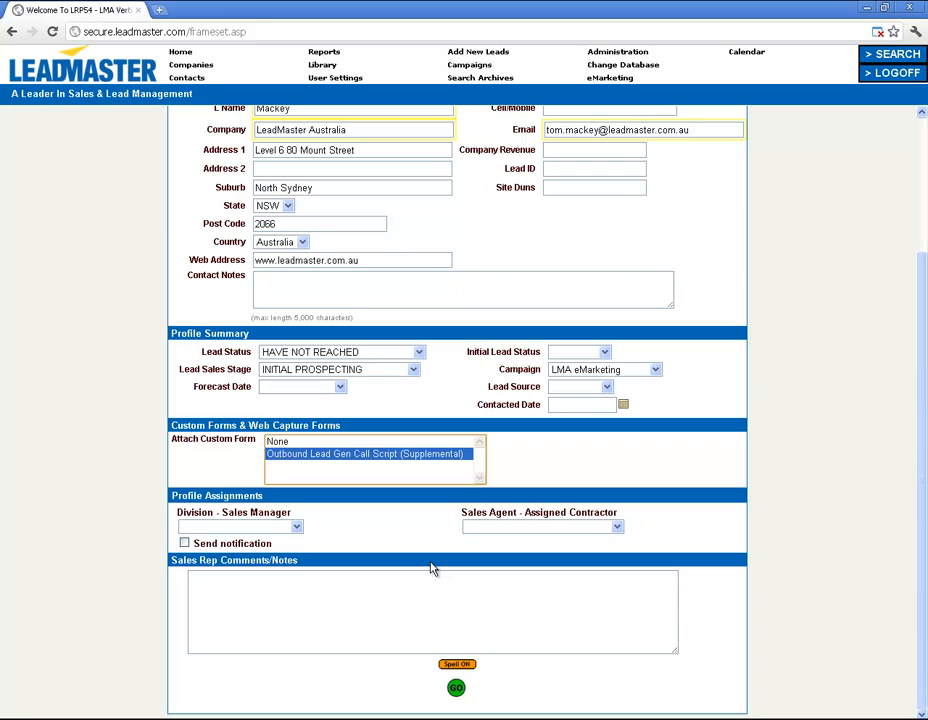
pyautogui.click(272, 527)
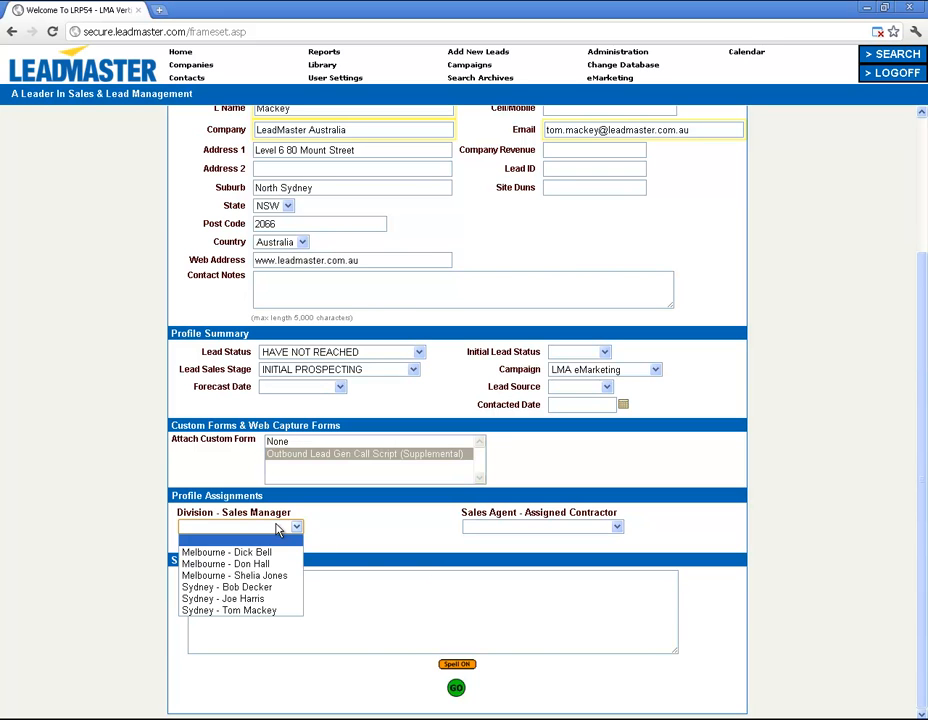
pyautogui.click(255, 611)
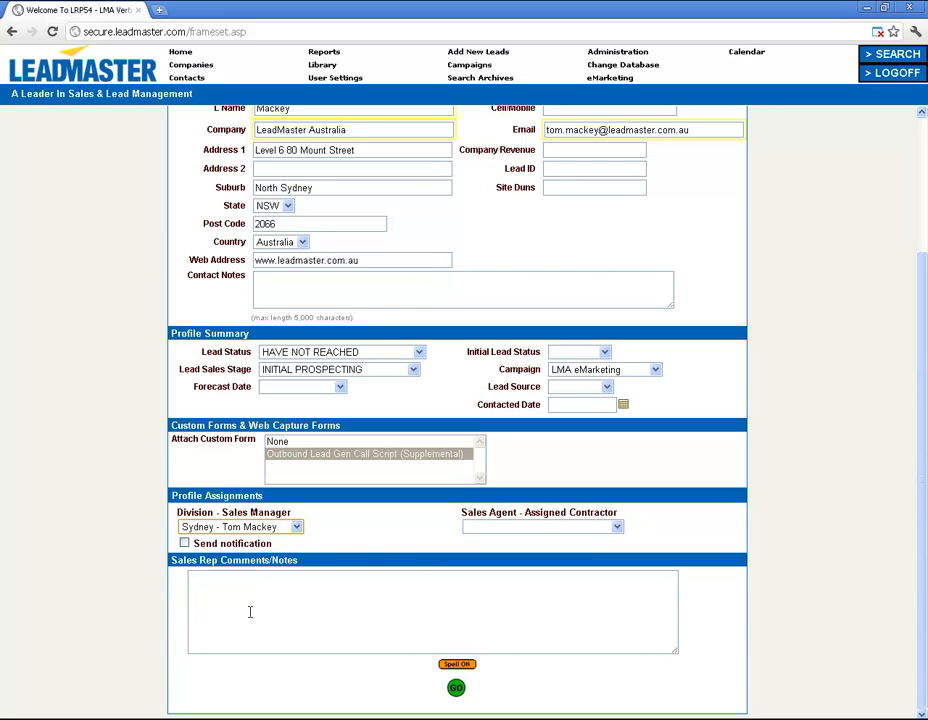
pyautogui.click(185, 543)
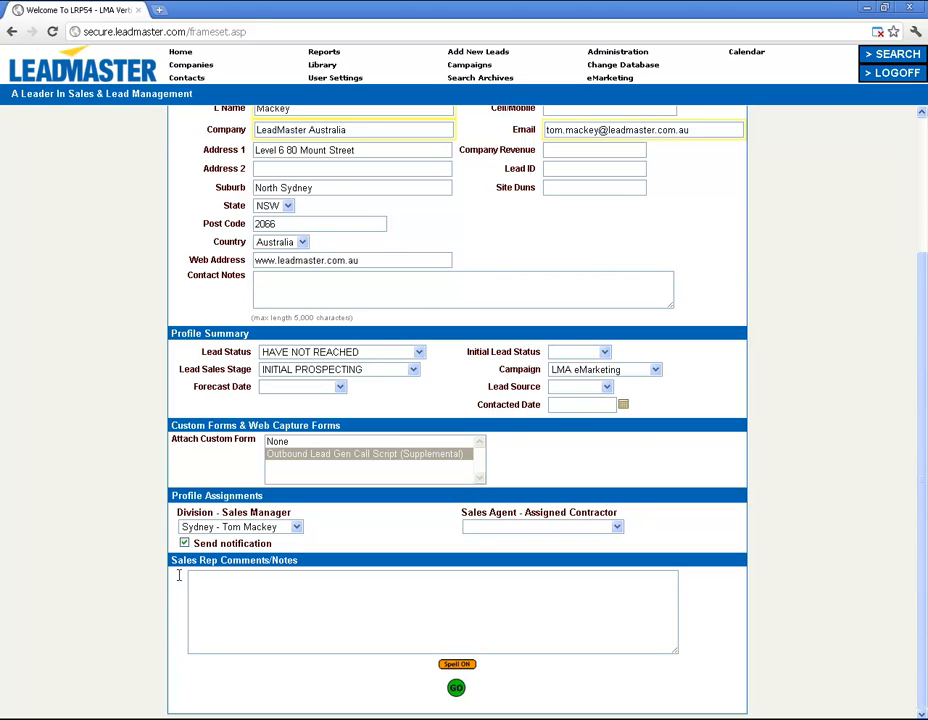
# Add the sales rep comment 'Got lead from word of mouth' and save the lead.
pyautogui.click(218, 586)
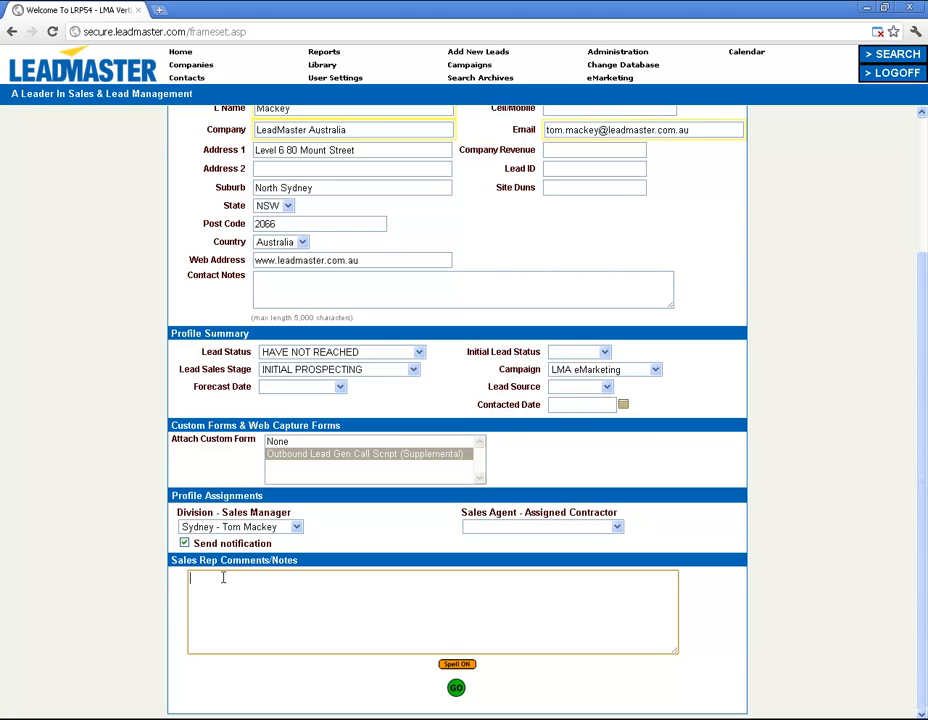
pyautogui.write('Got lead from word of mouth')
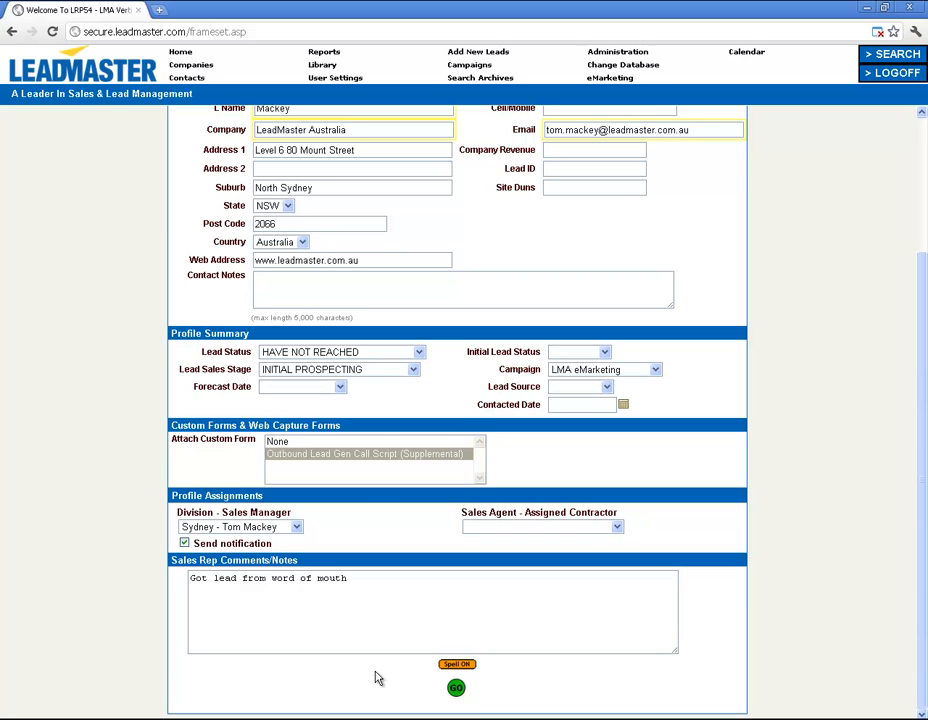
pyautogui.click(456, 688)
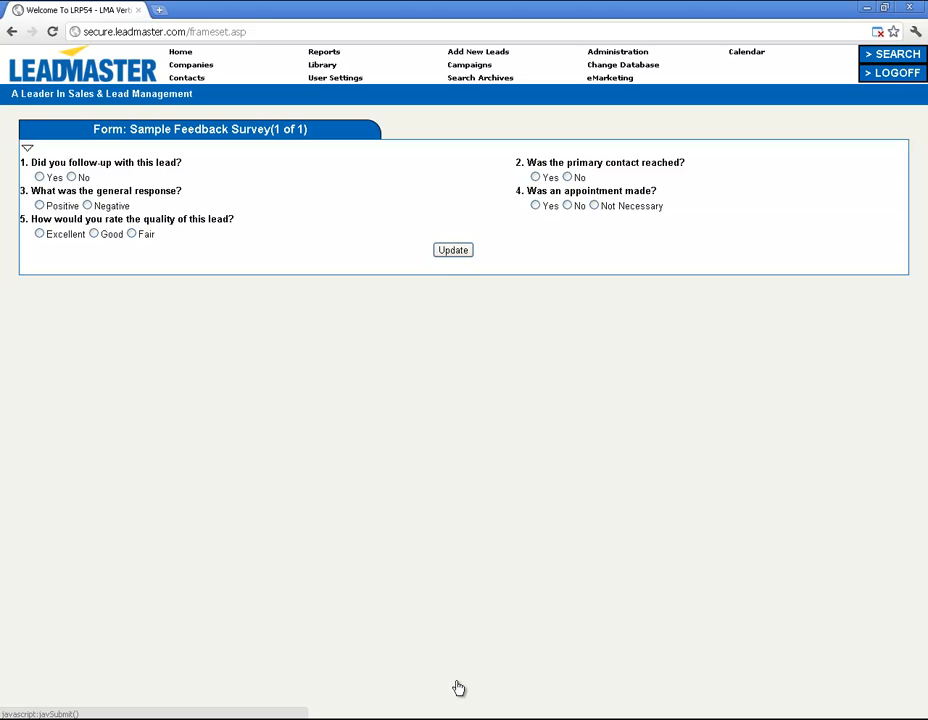
# Submit the Sample Feedback Survey to display the LeadMaster Australia lead's Sales Update record.
pyautogui.click(451, 254)
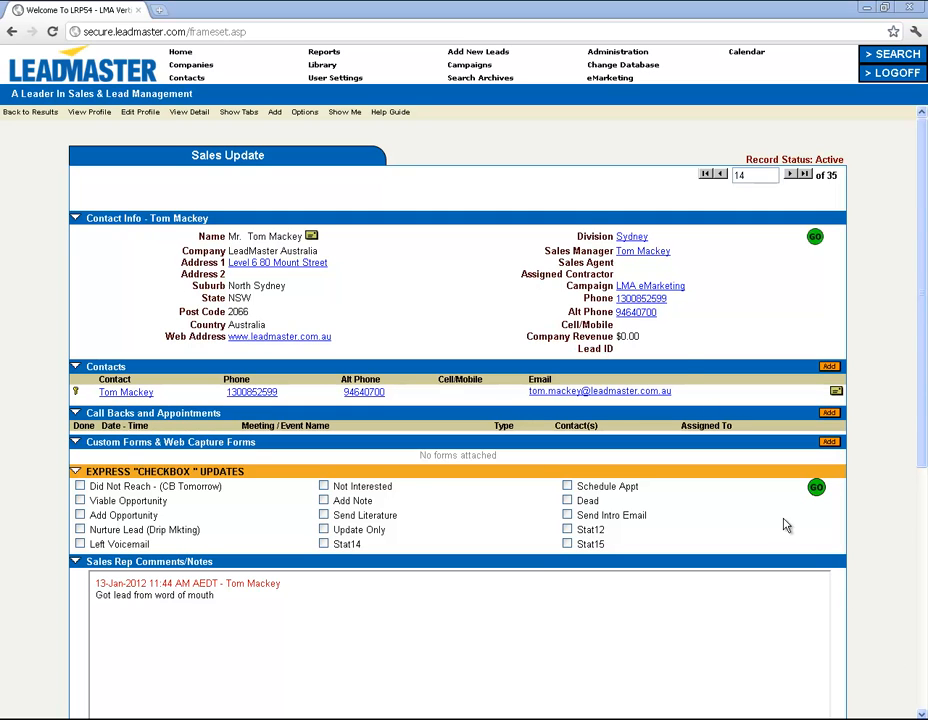
# Display the Campaign List with its seven existing campaigns.
pyautogui.click(458, 66)
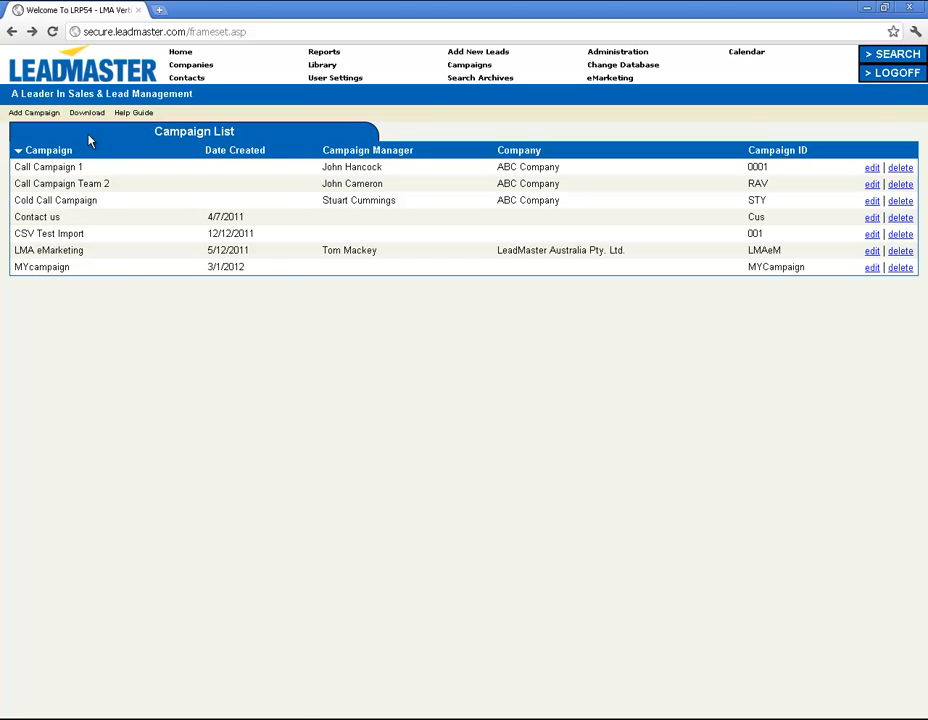
# Bring up a blank Add Campaign form from the Campaign List.
pyautogui.click(38, 116)
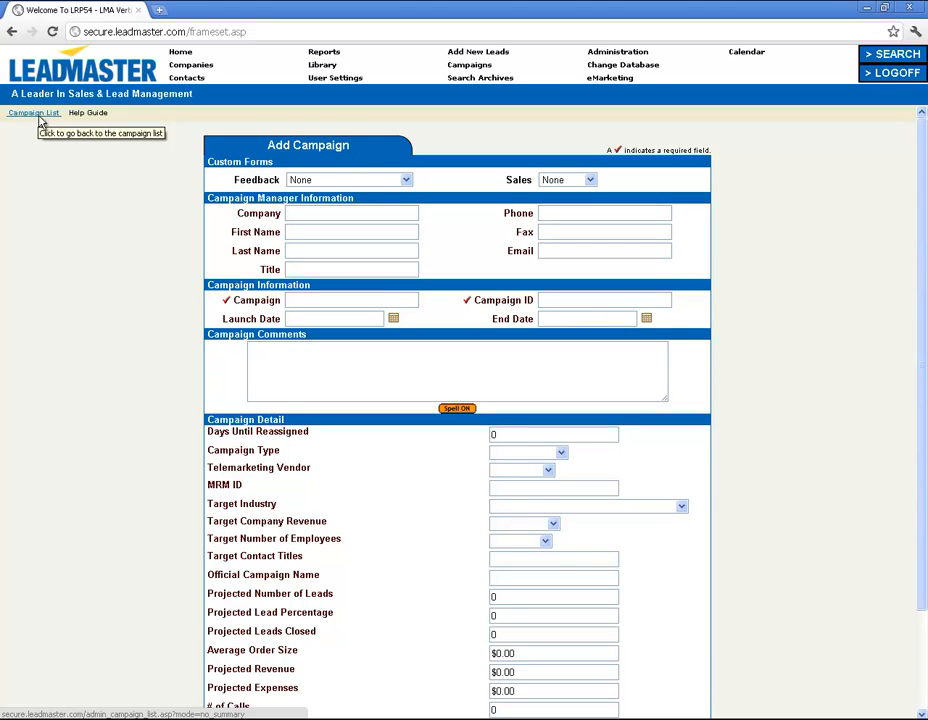
# Enter the campaign manager's company LeadMaster APAC and the manager's first and last name.
pyautogui.click(356, 213)
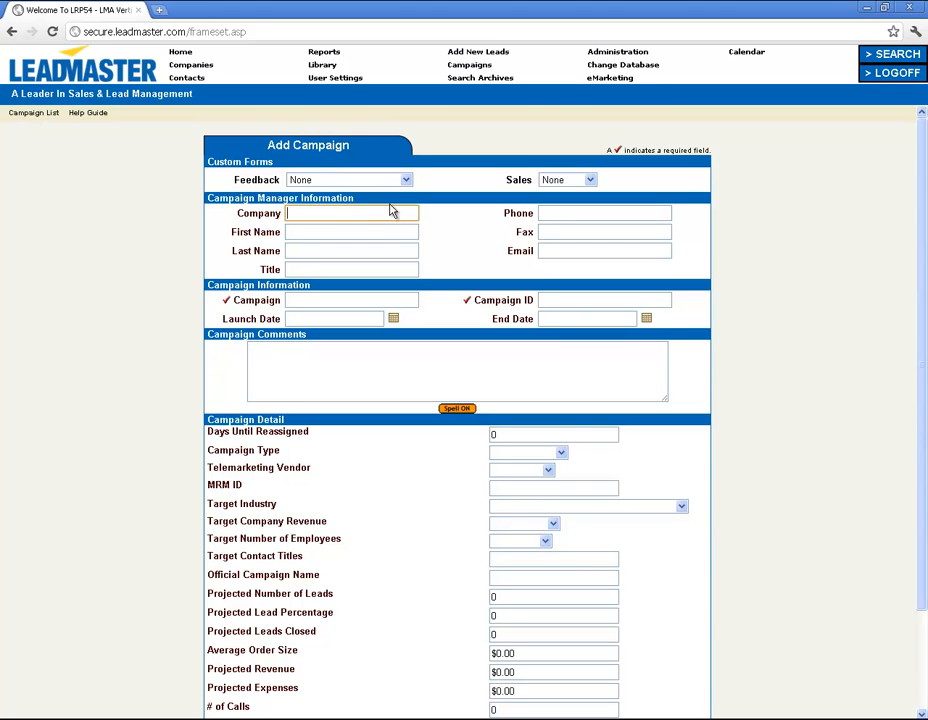
pyautogui.write('LeadMaster APAC')
pyautogui.press('Tab')
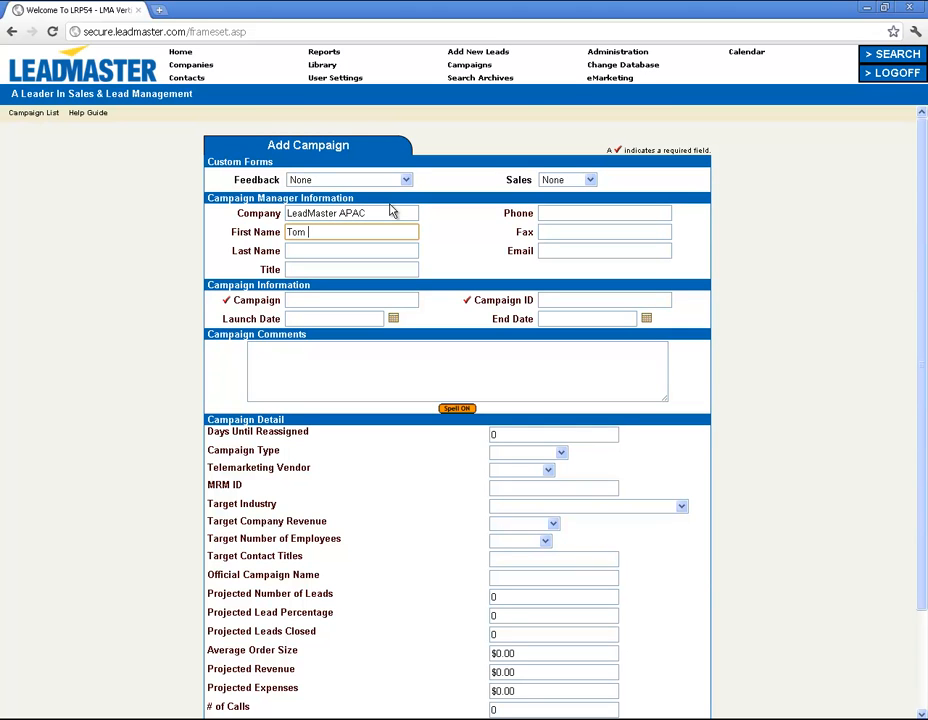
pyautogui.press('Tab')
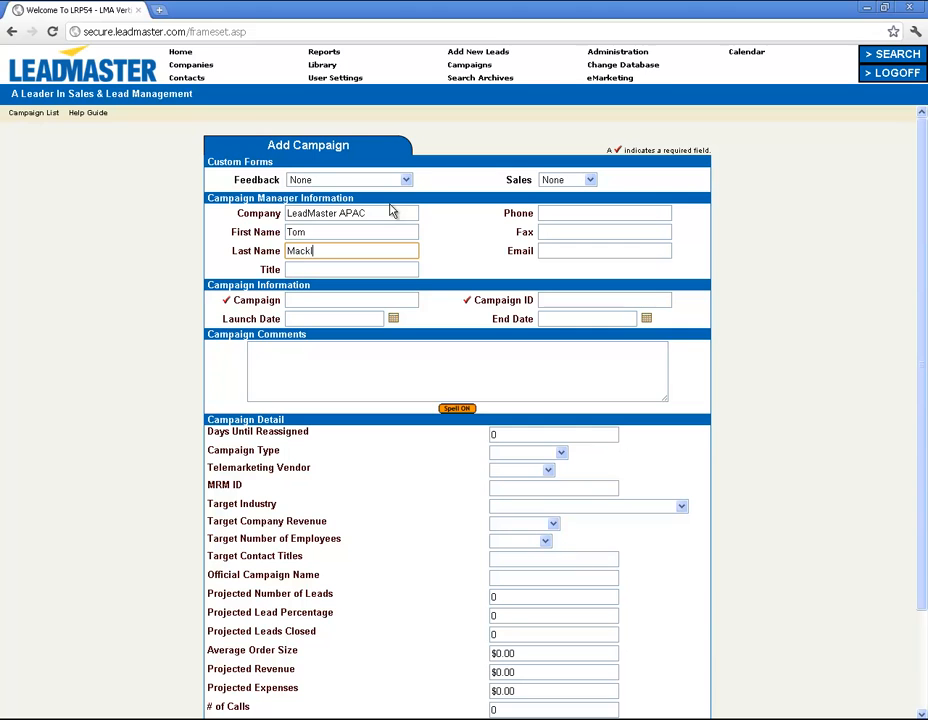
pyautogui.press('Tab')
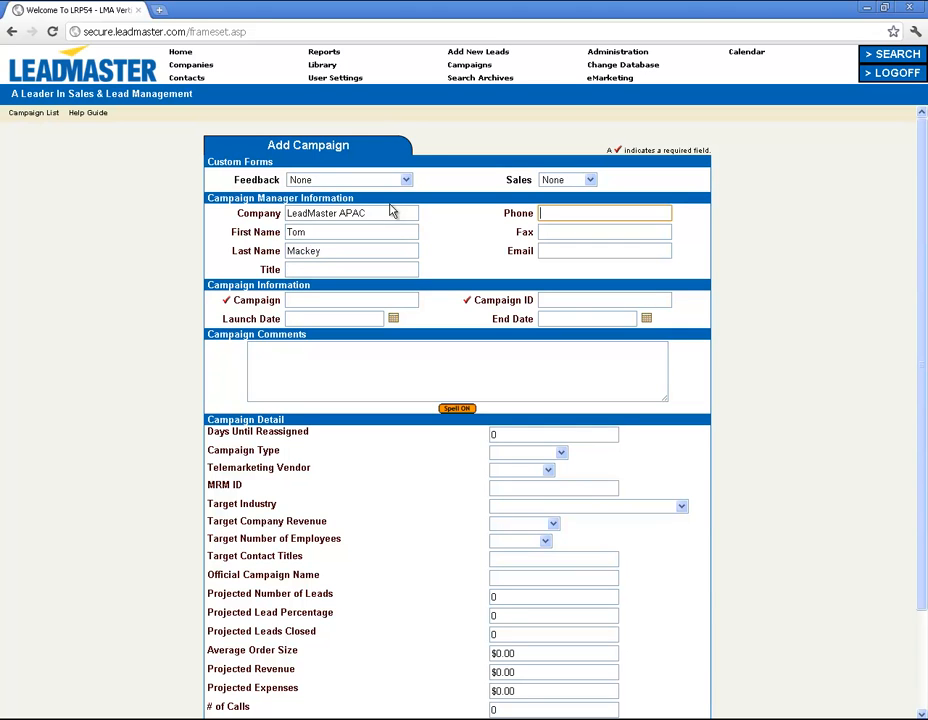
pyautogui.press('Tab')
# Name the campaign 'LM Campaign' with campaign ID LM001 and save it.
pyautogui.click(296, 297)
pyautogui.write('LM Cam')
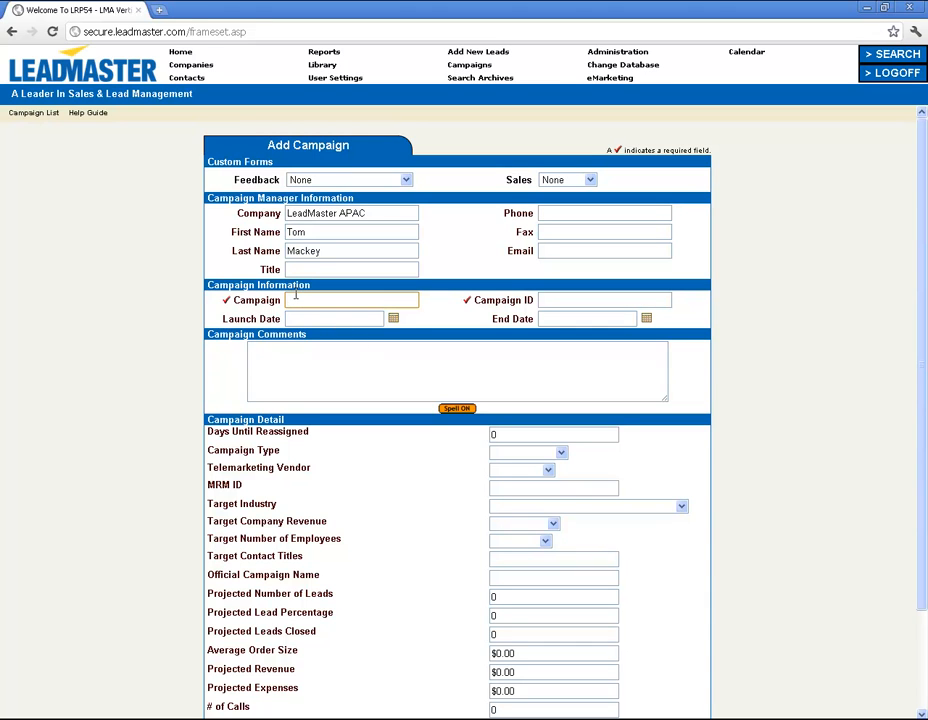
pyautogui.write('paign')
pyautogui.press('Tab')
pyautogui.press('Tab')
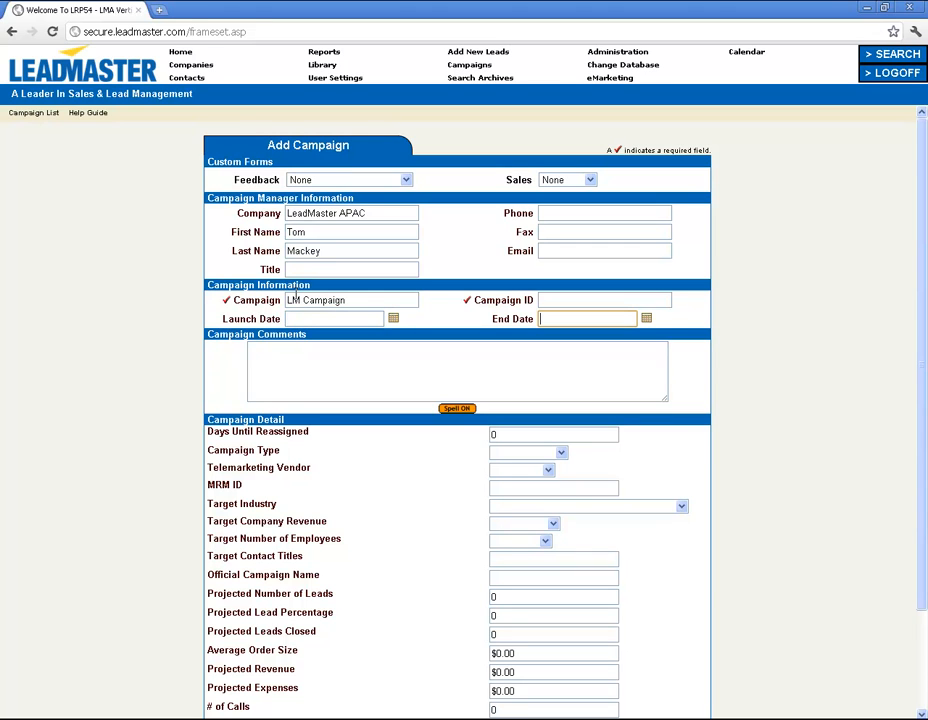
pyautogui.click(589, 299)
pyautogui.write('LM0')
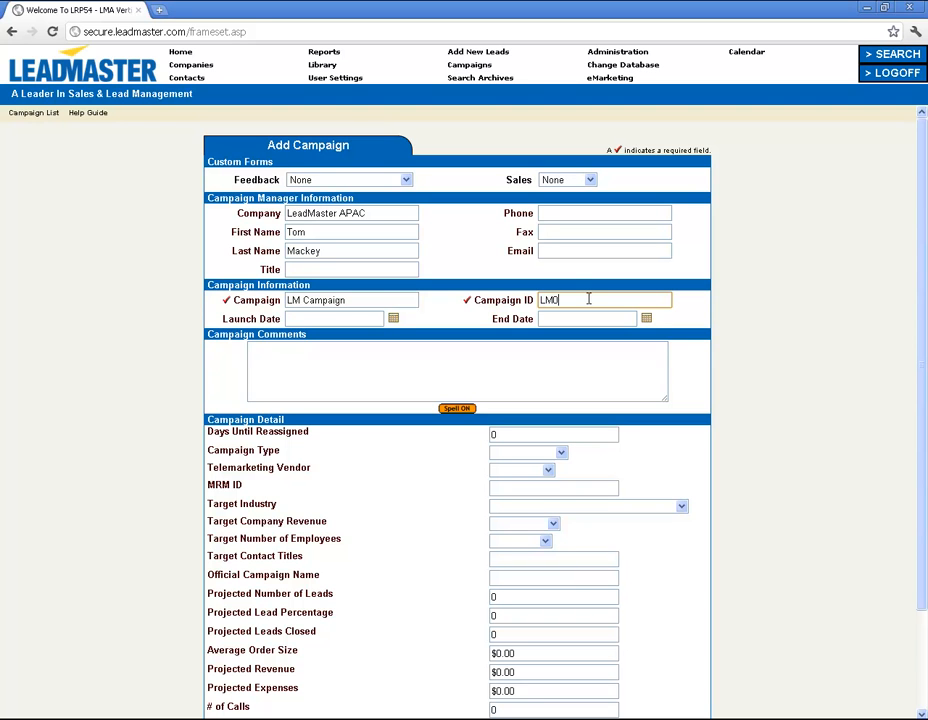
pyautogui.write('01')
pyautogui.scroll(-1, 816, 478)
pyautogui.scroll(-1, 812, 479)
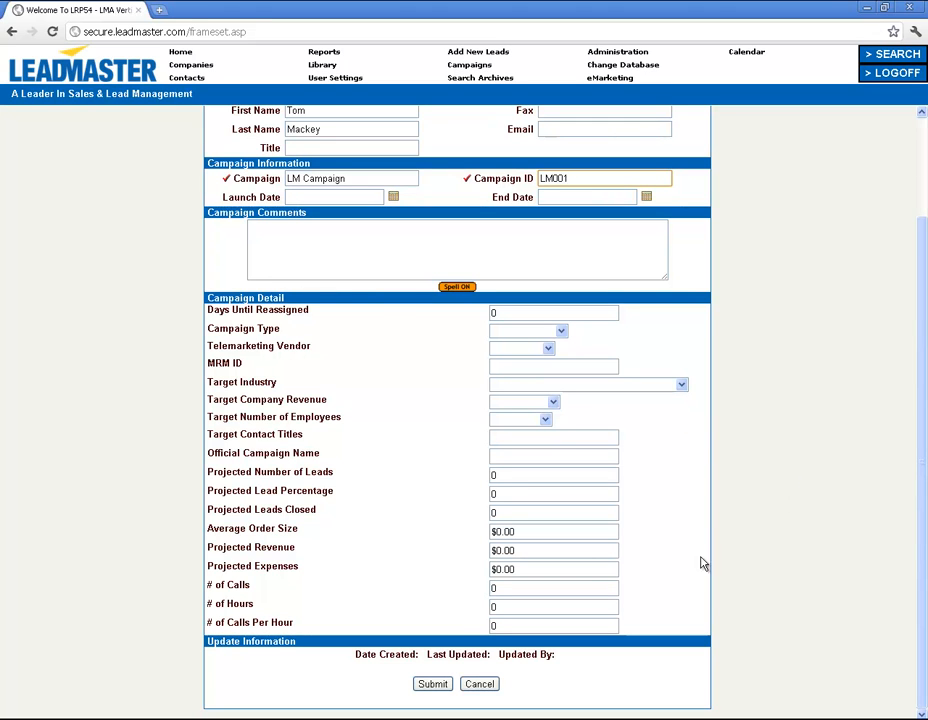
pyautogui.click(429, 695)
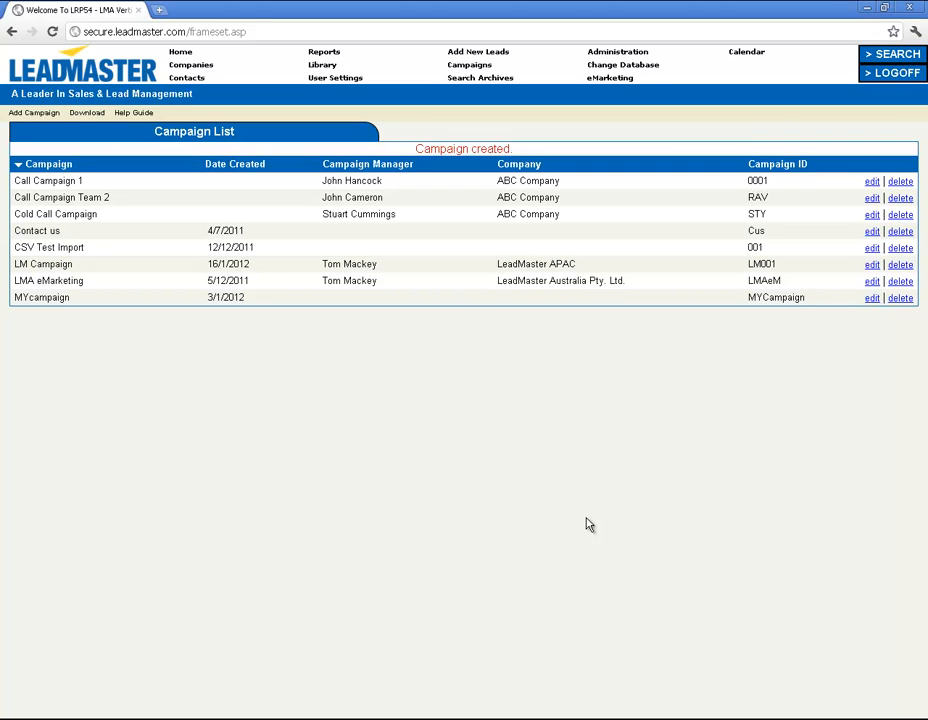
# Visit the Administration page, then move on to the eMarketing area.
pyautogui.click(618, 54)
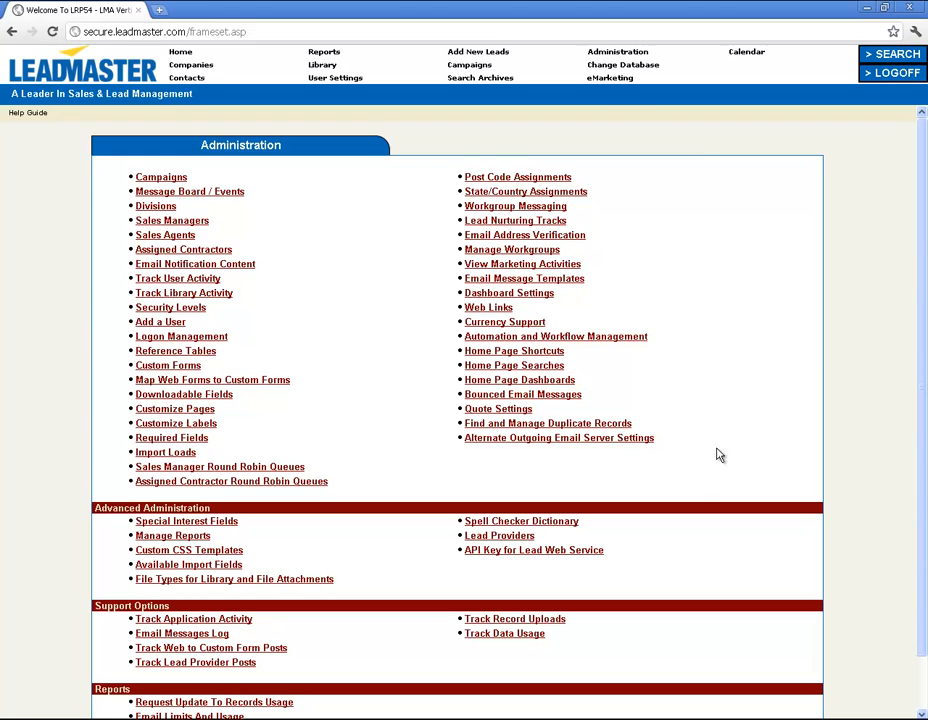
pyautogui.click(606, 80)
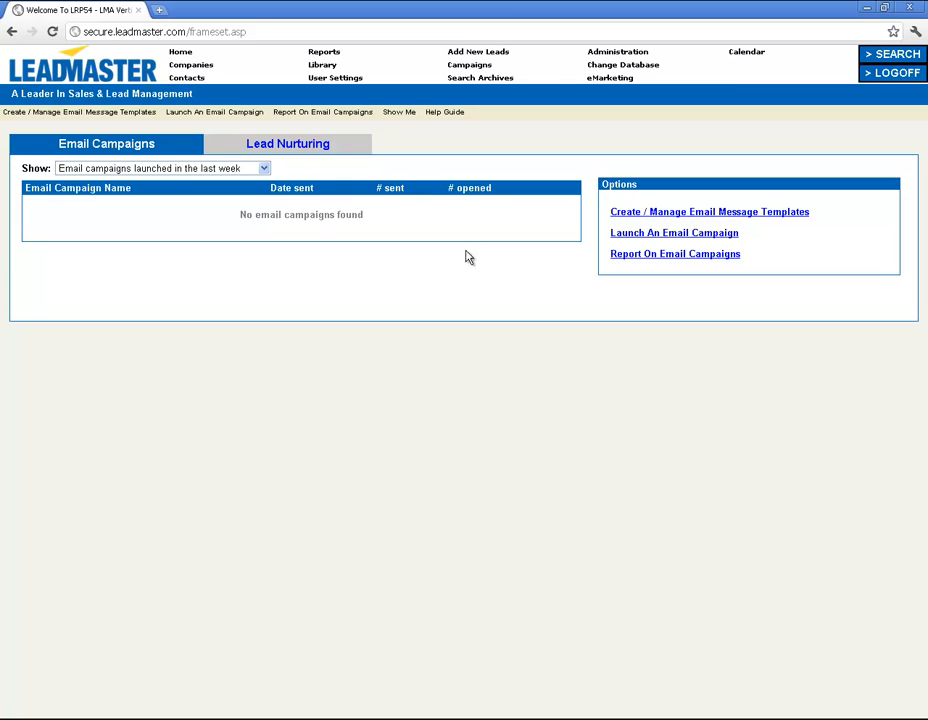
# Review the Lead Nurturing tracks, then return to the Email Campaigns list.
pyautogui.click(308, 147)
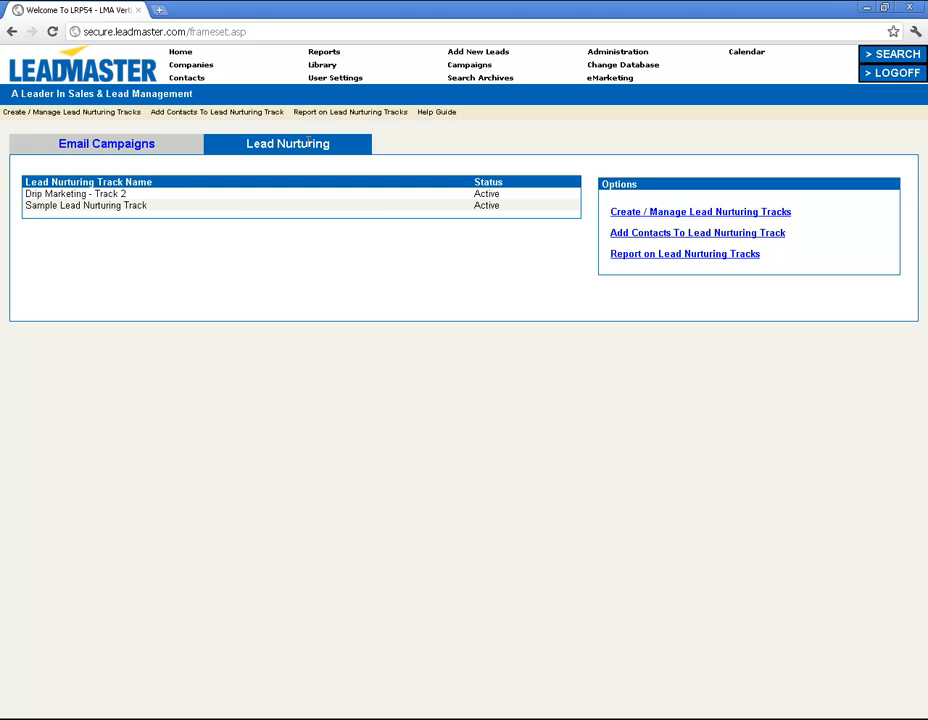
pyautogui.click(95, 148)
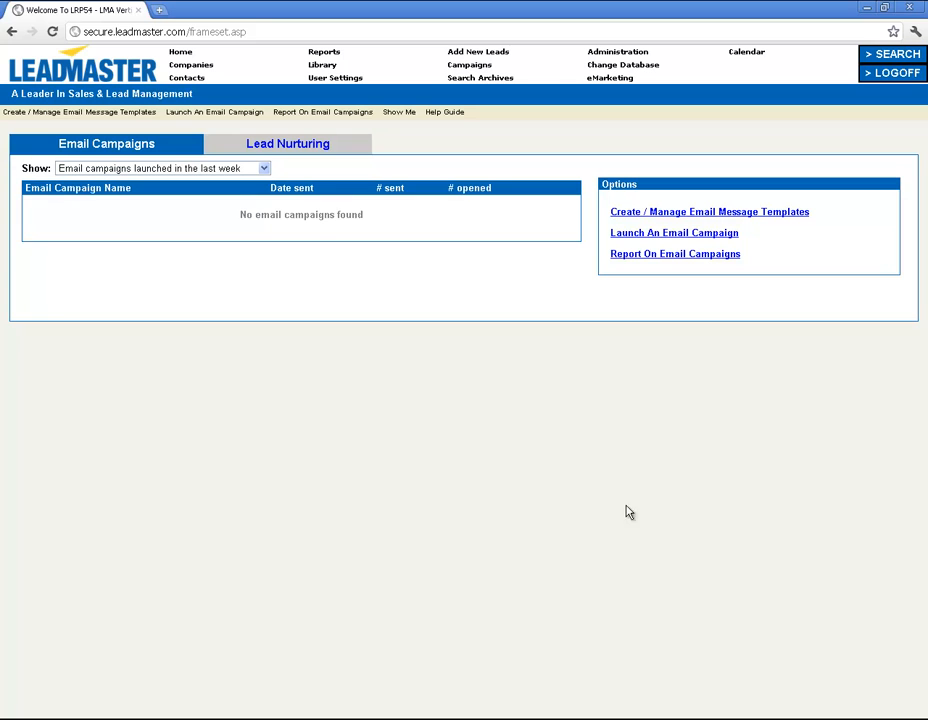
pyautogui.click(300, 144)
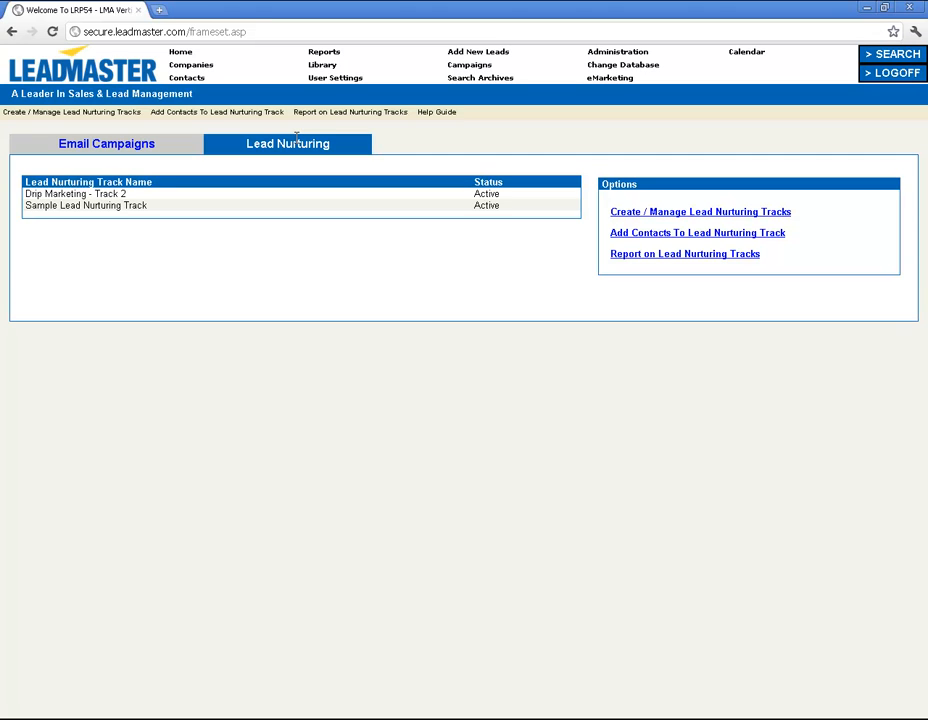
pyautogui.click(112, 153)
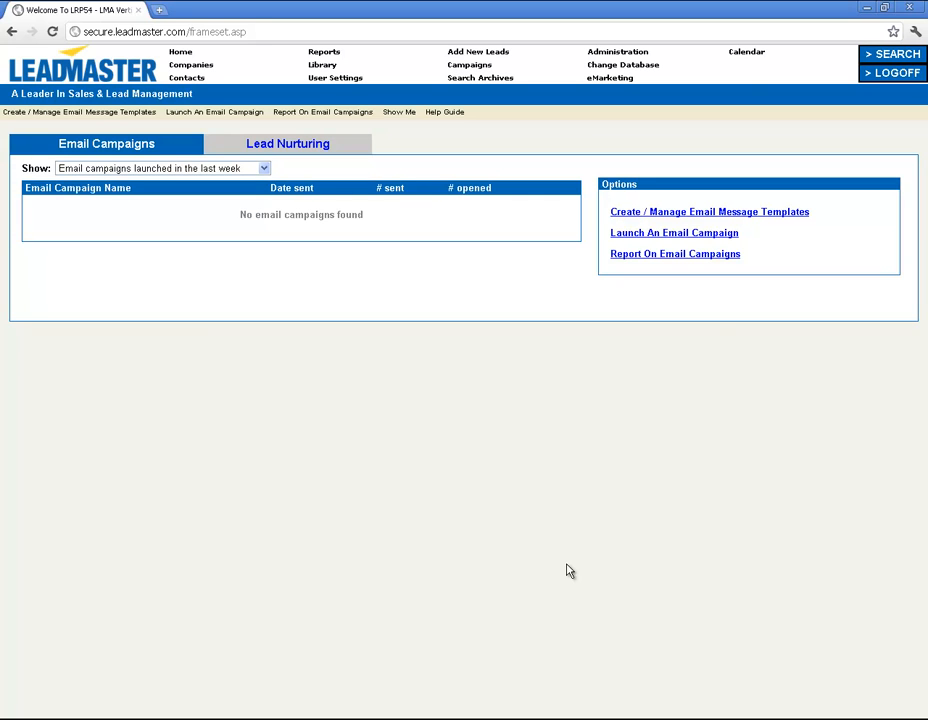
# Open the calendar's Day view for Monday 16-Jan-2012 and check the group calendar.
pyautogui.click(751, 57)
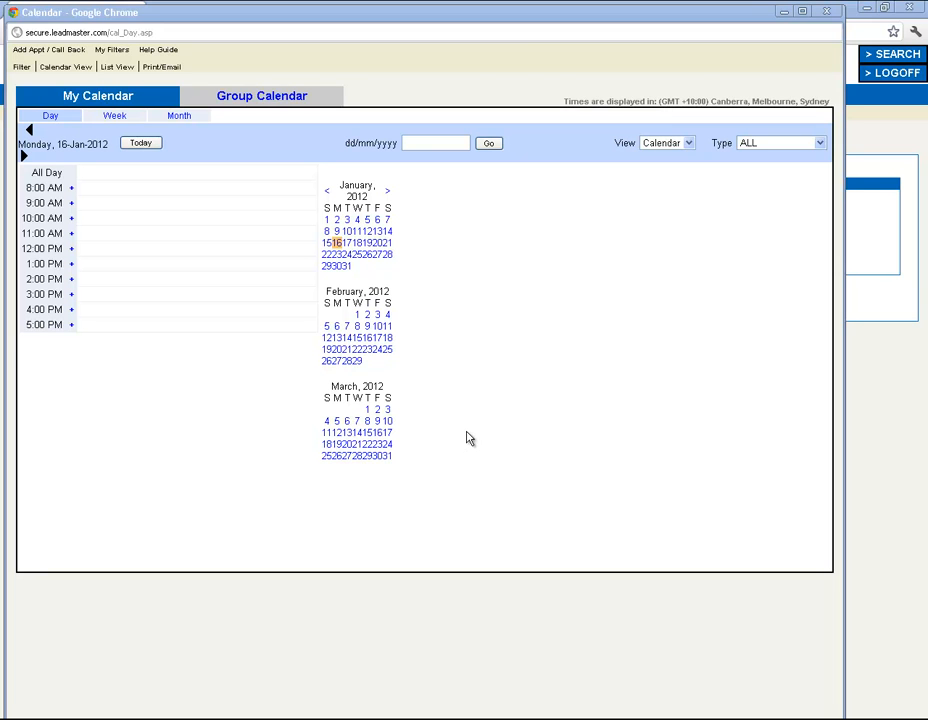
pyautogui.click(247, 105)
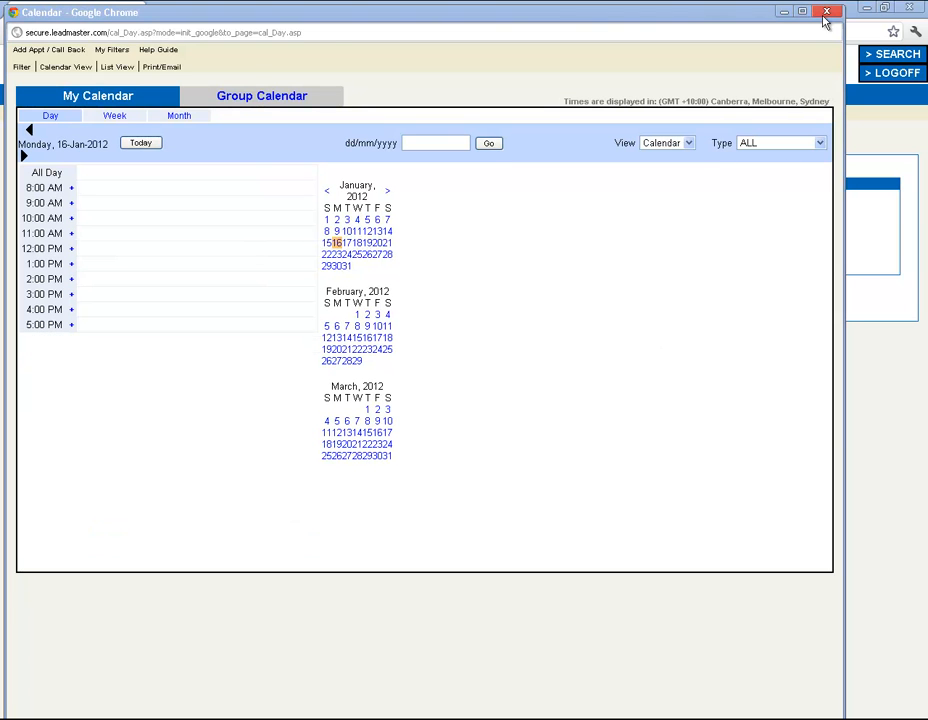
# Close the calendar window and go back to the Home page.
pyautogui.click(826, 13)
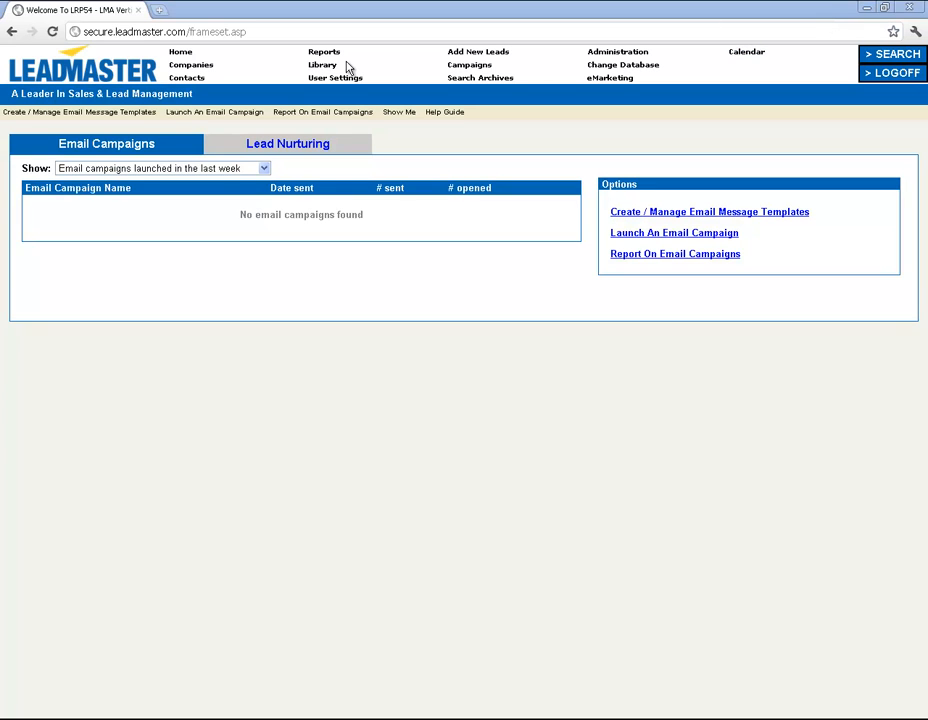
pyautogui.click(189, 53)
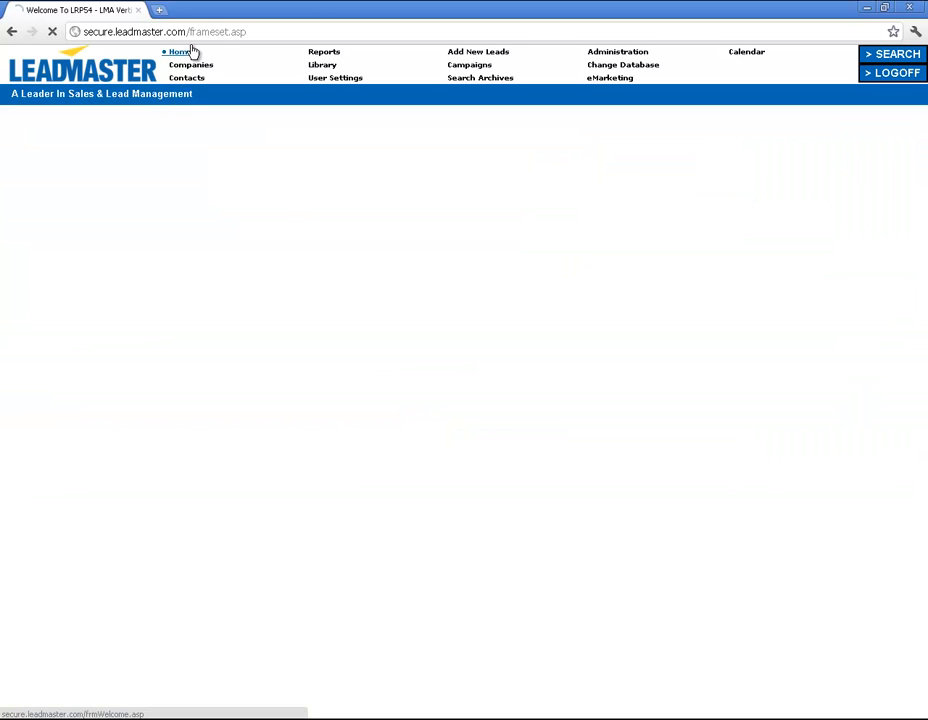